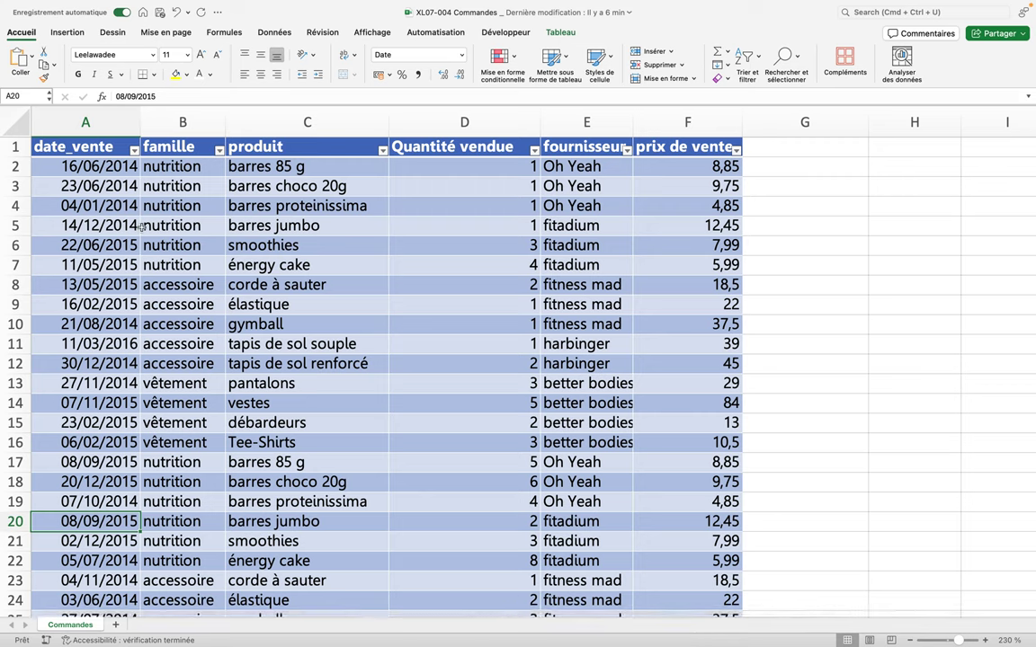
Try dragging the date_vente column, then cancel the prompt to overwrite existing data
{"action": "left_click", "coordinate": [98, 139]}
{"action": "left_click", "coordinate": [98, 137]}
{"action": "mouse_move", "coordinate": [97, 137]}
{"action": "left_mouse_down"}
{"action": "mouse_move", "coordinate": [121, 133]}
{"action": "mouse_move", "coordinate": [124, 144]}
{"action": "left_mouse_up"}
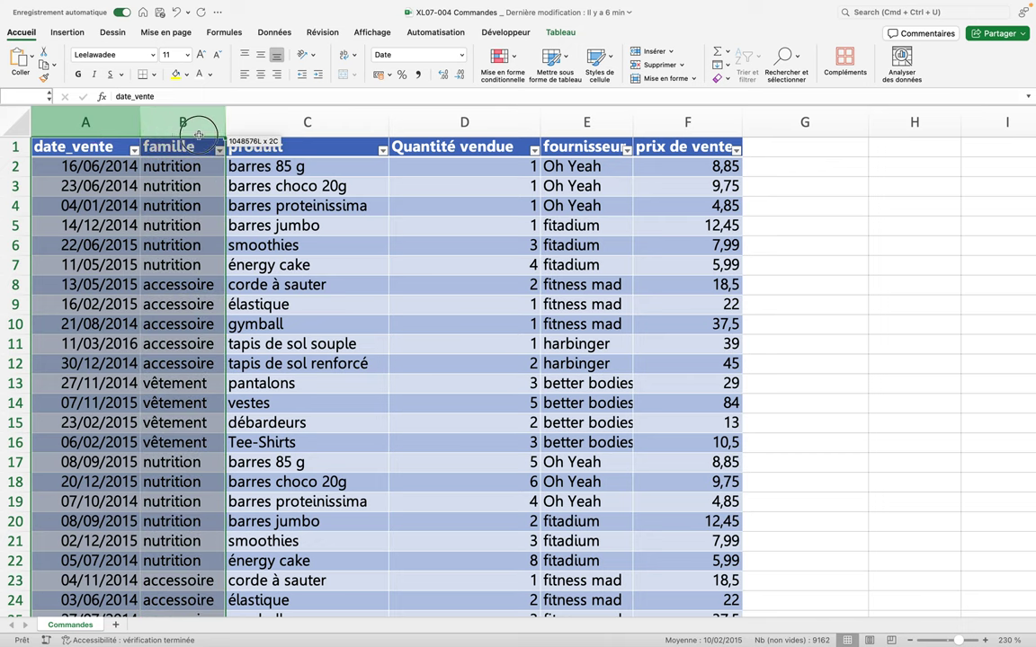
{"action": "mouse_move", "coordinate": [124, 143]}
{"action": "left_mouse_down"}
{"action": "mouse_move", "coordinate": [282, 158]}
{"action": "mouse_move", "coordinate": [315, 142]}
{"action": "left_mouse_up"}
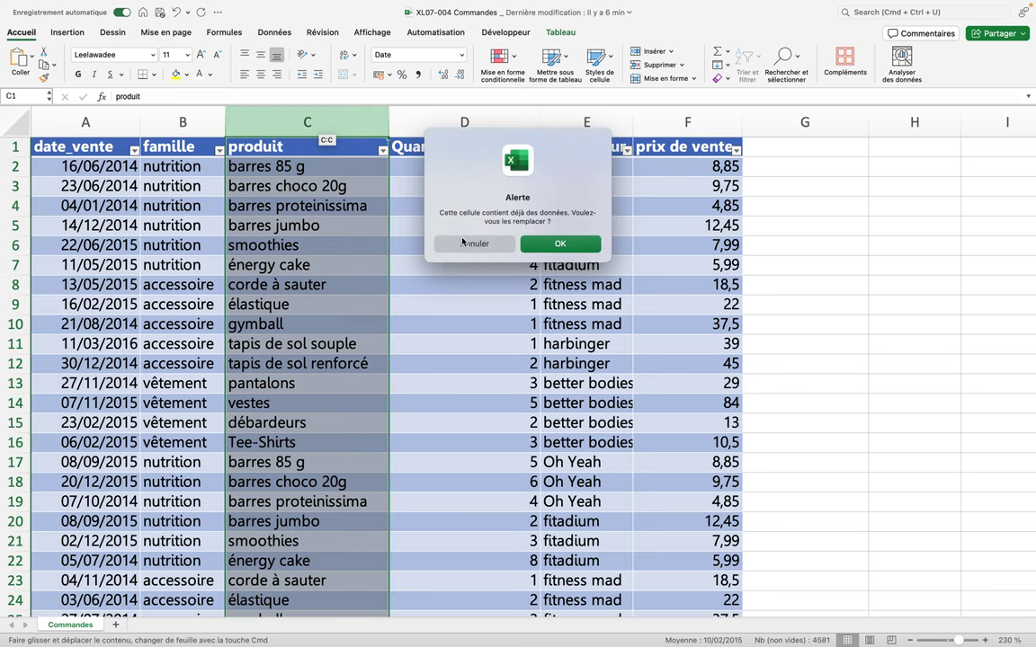
{"action": "left_click", "coordinate": [462, 241]}
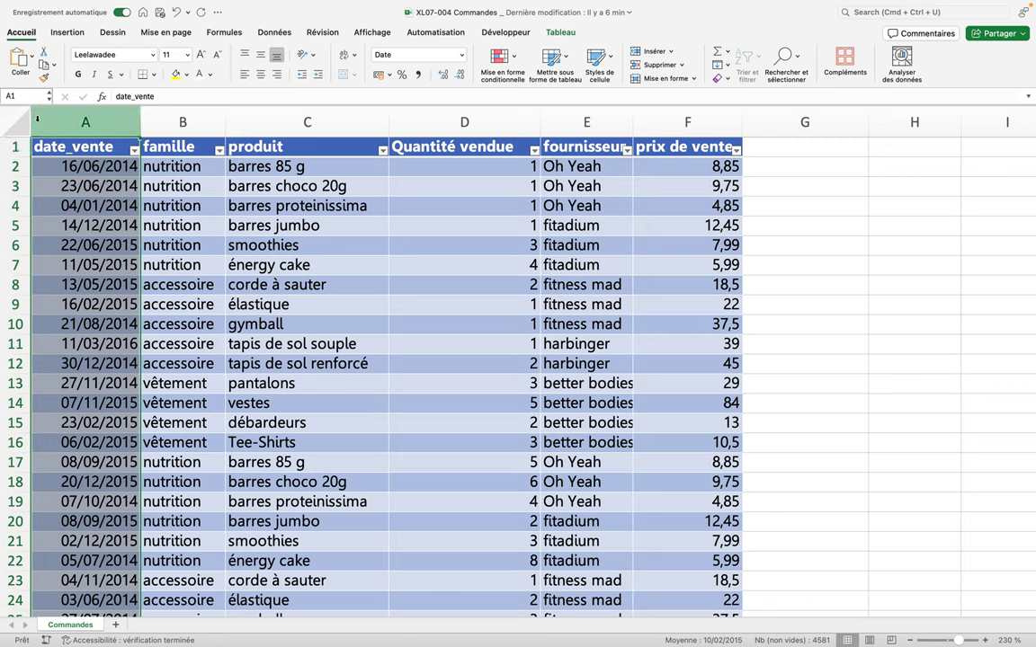
Shift-drag the date_vente column to sit between produit and Quantité vendue
{"action": "mouse_move", "coordinate": [54, 133]}
{"action": "left_mouse_down"}
{"action": "mouse_move", "coordinate": [134, 146]}
{"action": "mouse_move", "coordinate": [111, 114]}
{"action": "left_mouse_up"}
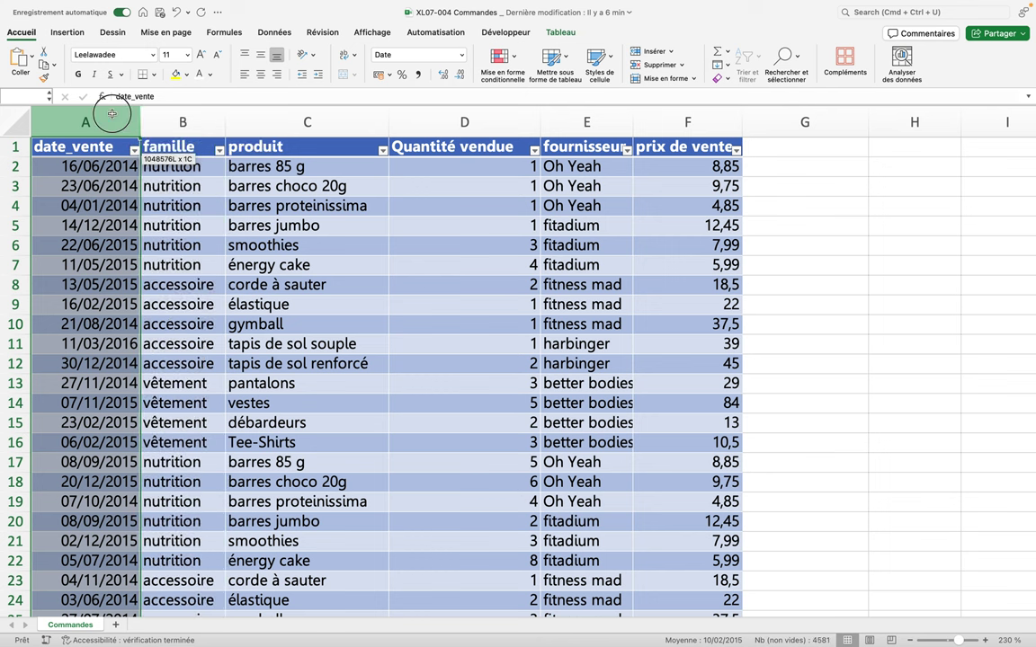
{"action": "left_click_drag", "start_coordinate": [111, 114], "coordinate": [112, 116]}
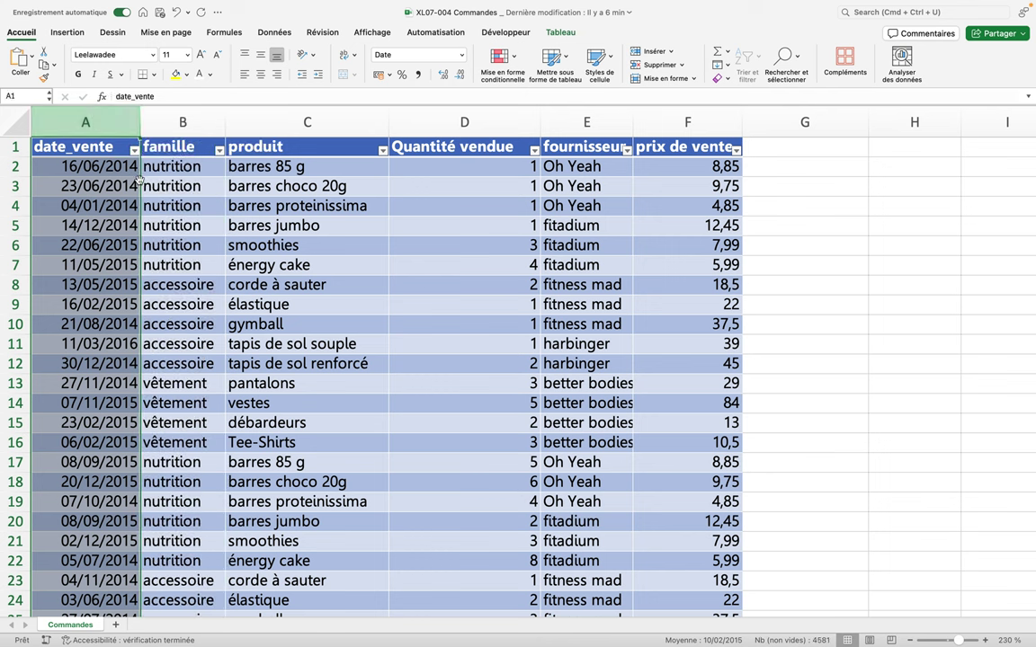
{"action": "left_click_drag", "start_coordinate": [139, 180], "coordinate": [235, 180]}
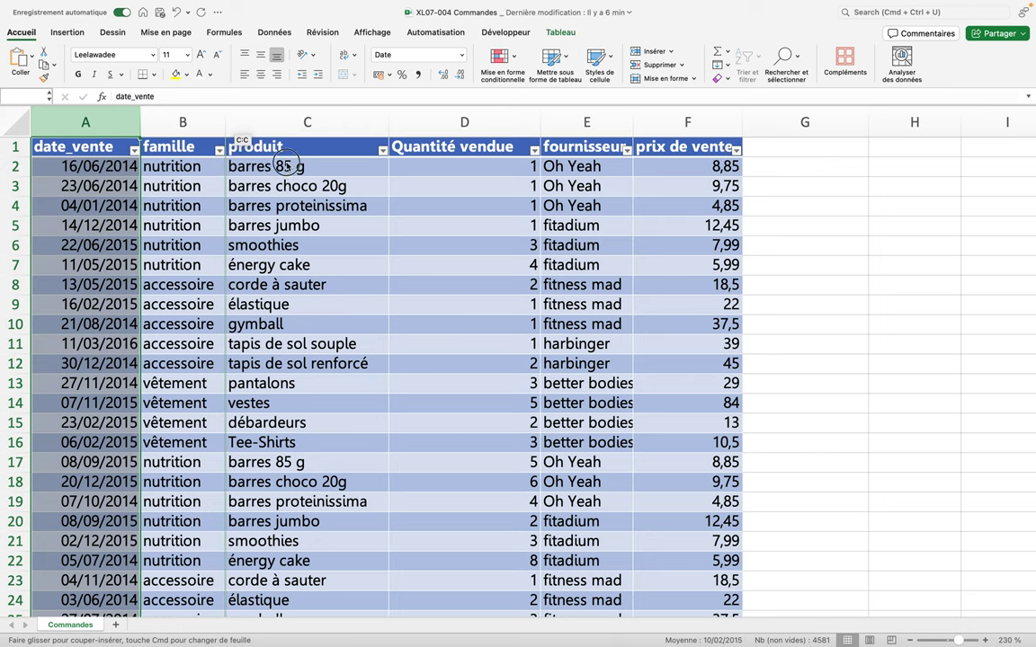
{"action": "left_click_drag", "start_coordinate": [236, 179], "coordinate": [352, 165]}
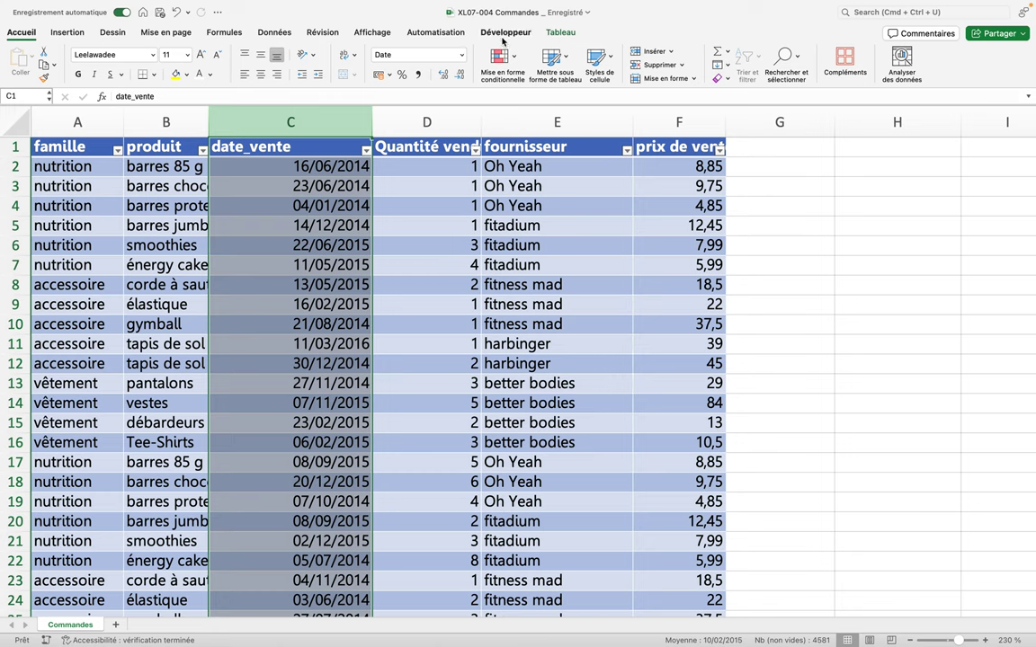
From an empty cell, start a new macro recording named trifamillespdtsdate in Ce classeur
{"action": "left_click", "coordinate": [403, 205]}
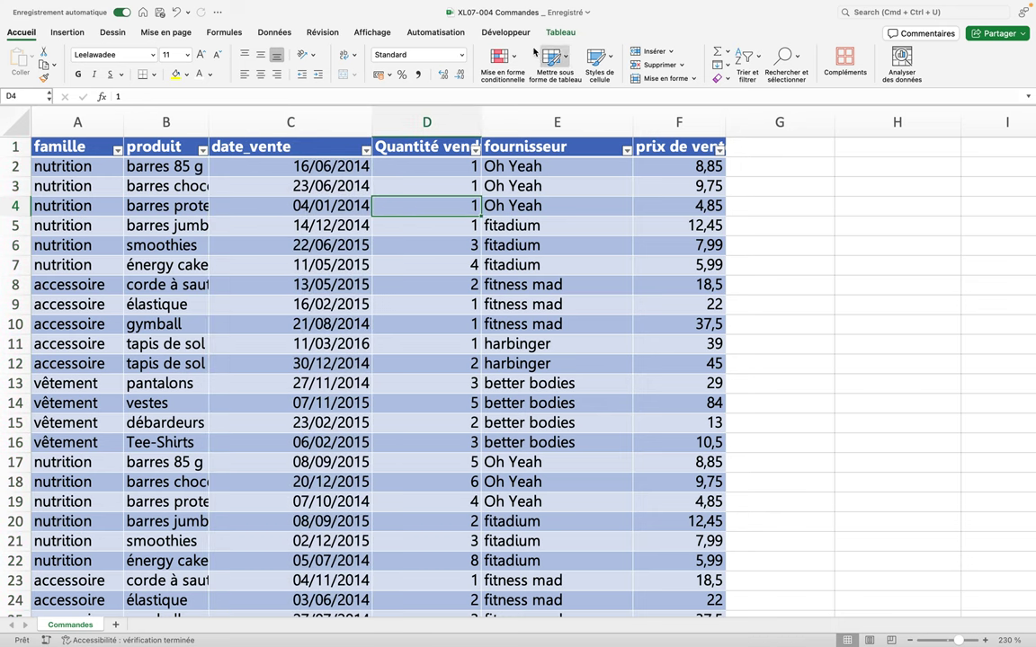
{"action": "left_click", "coordinate": [509, 34]}
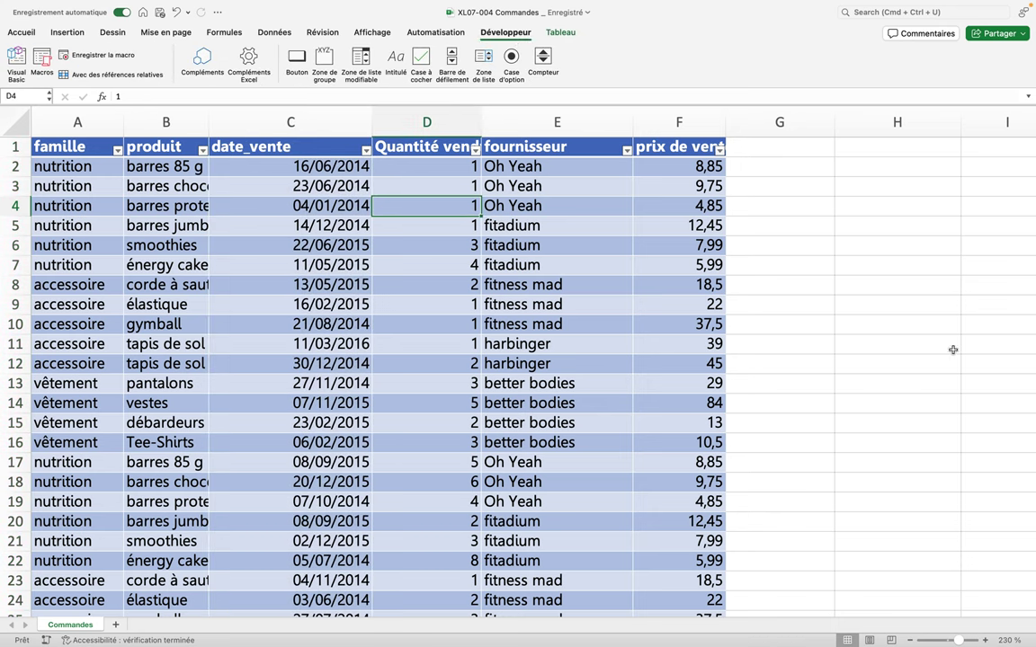
{"action": "left_click", "coordinate": [814, 224]}
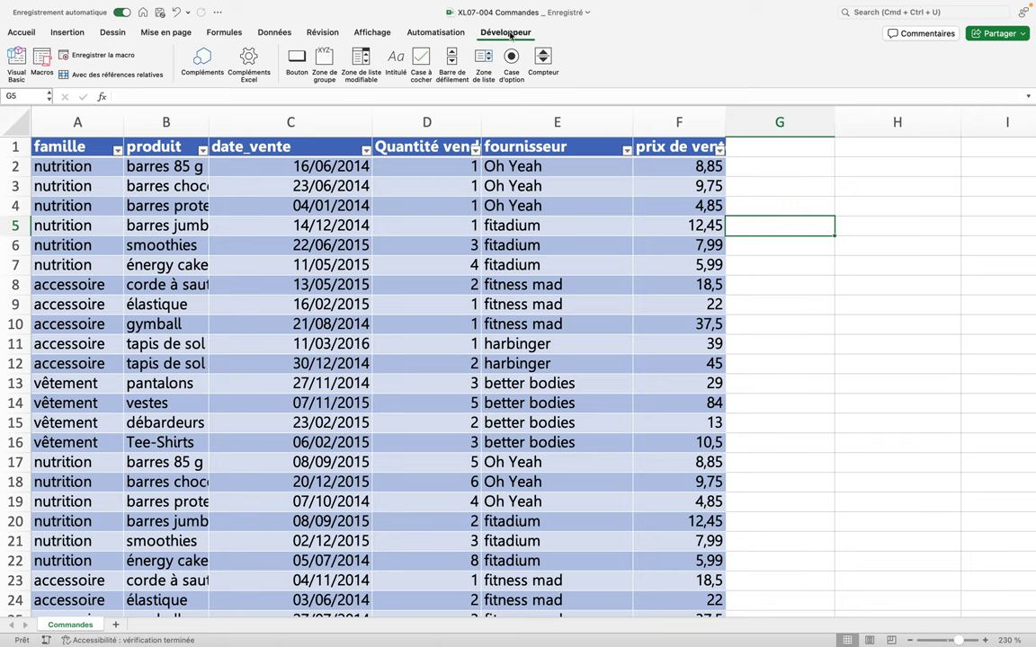
{"action": "left_click", "coordinate": [95, 56]}
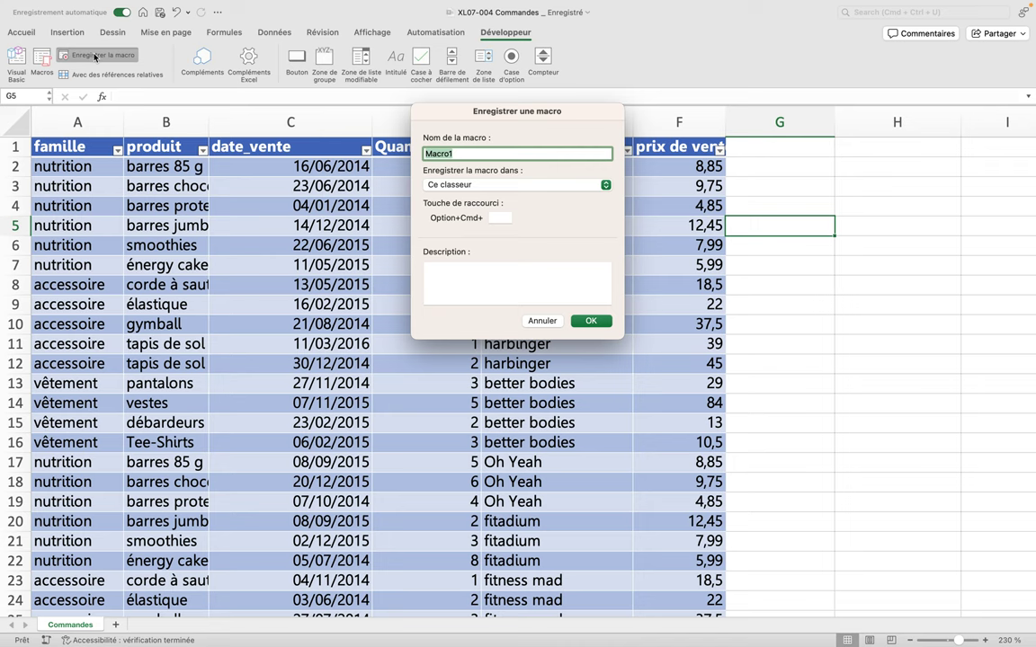
{"action": "type", "text": "tri"}
{"action": "type", "text": "famillespdts"}
{"action": "type", "text": "date"}
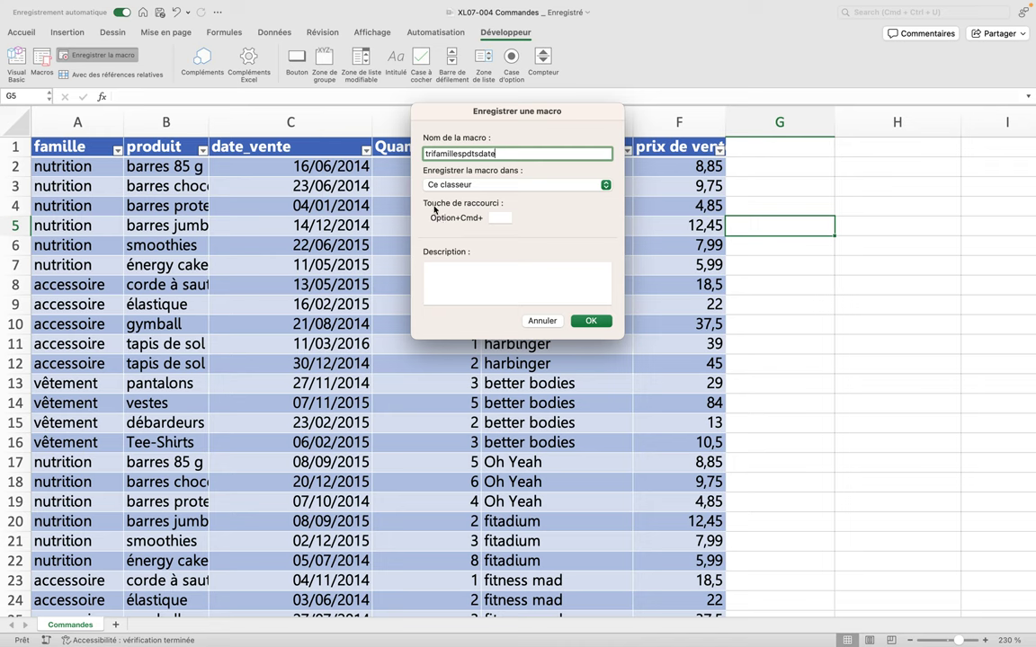
{"action": "left_click", "coordinate": [492, 217]}
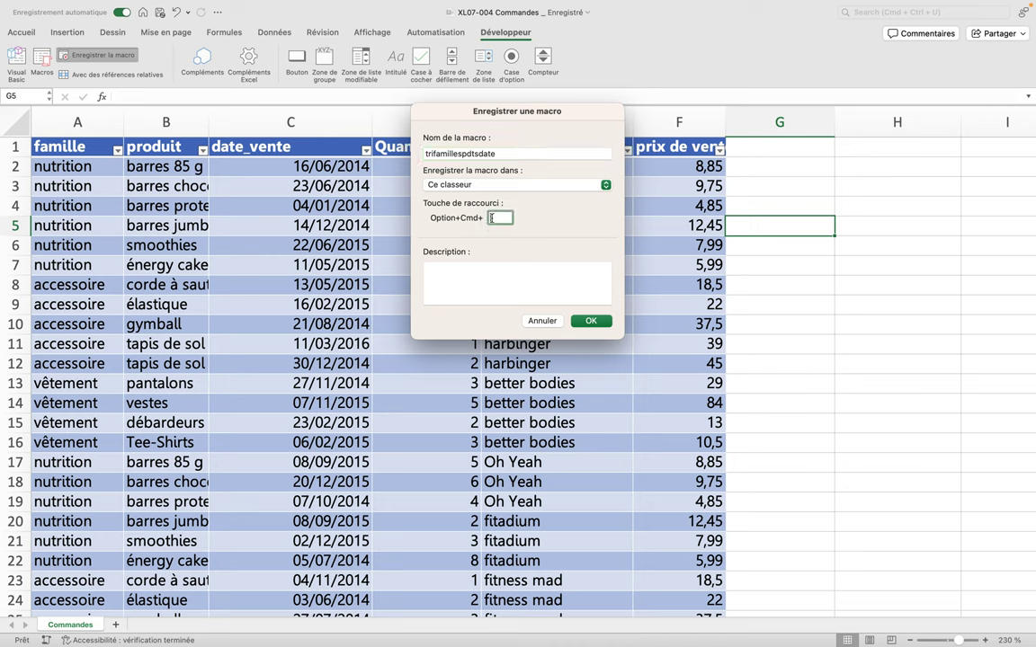
Give the macro shortcut Option+Cmd+t and description 'Tri par famille, produits et date de vente.', then start recording
{"action": "type", "text": "t"}
{"action": "left_click", "coordinate": [508, 282]}
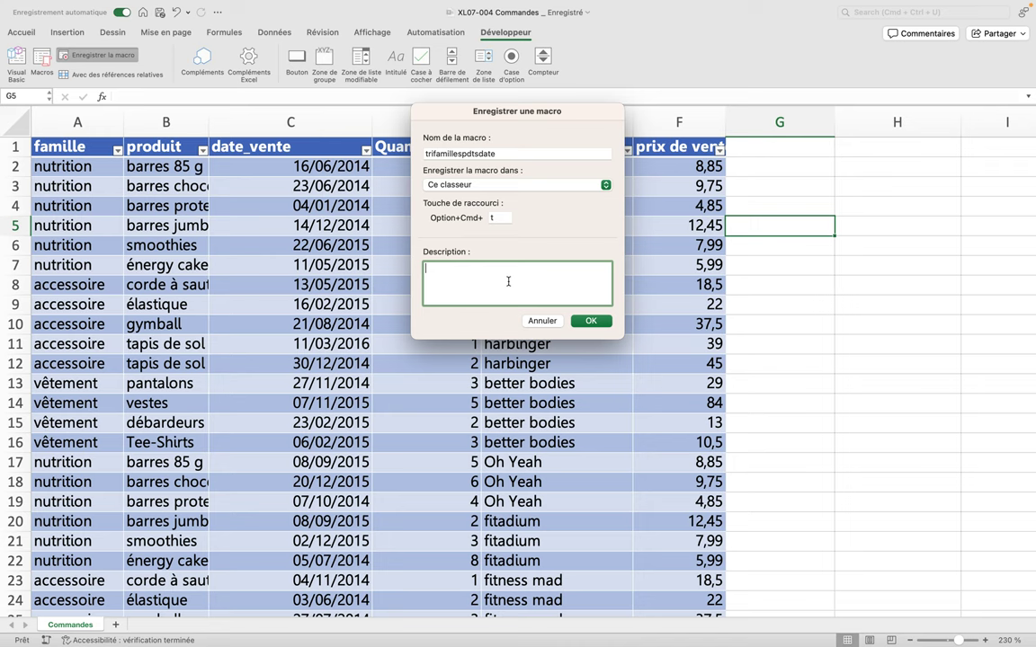
{"action": "type", "text": "Tr"}
{"action": "type", "text": "i"}
{"action": "type", "text": " par famille, produits et date de vente"}
{"action": "type", "text": "."}
{"action": "left_click", "coordinate": [586, 322]}
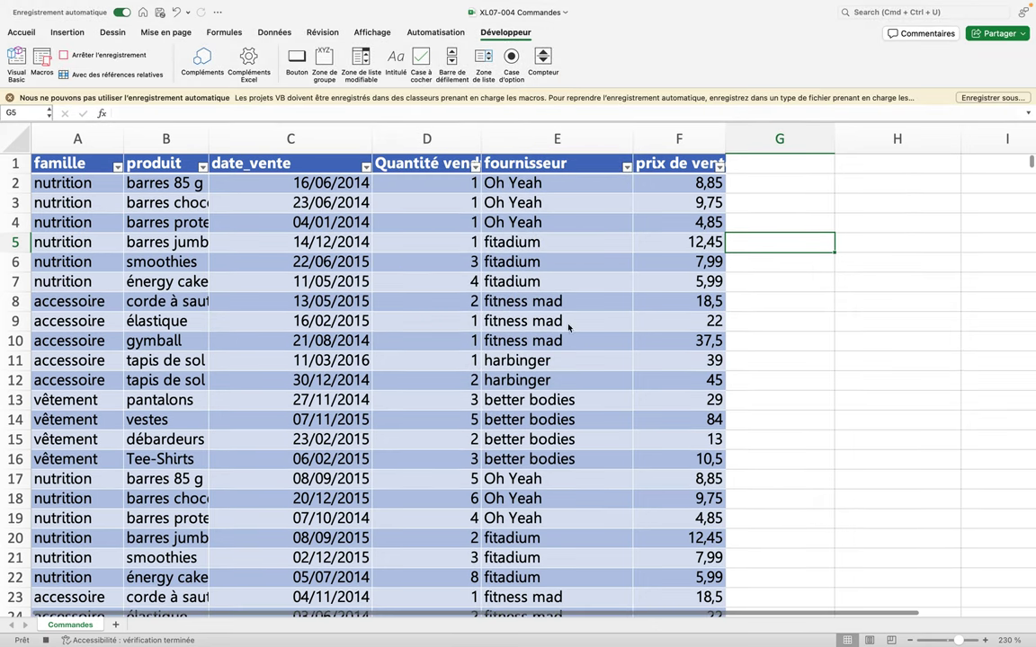
While recording, select a cell in the famille column of the Commandes table
{"action": "left_click", "coordinate": [262, 322]}
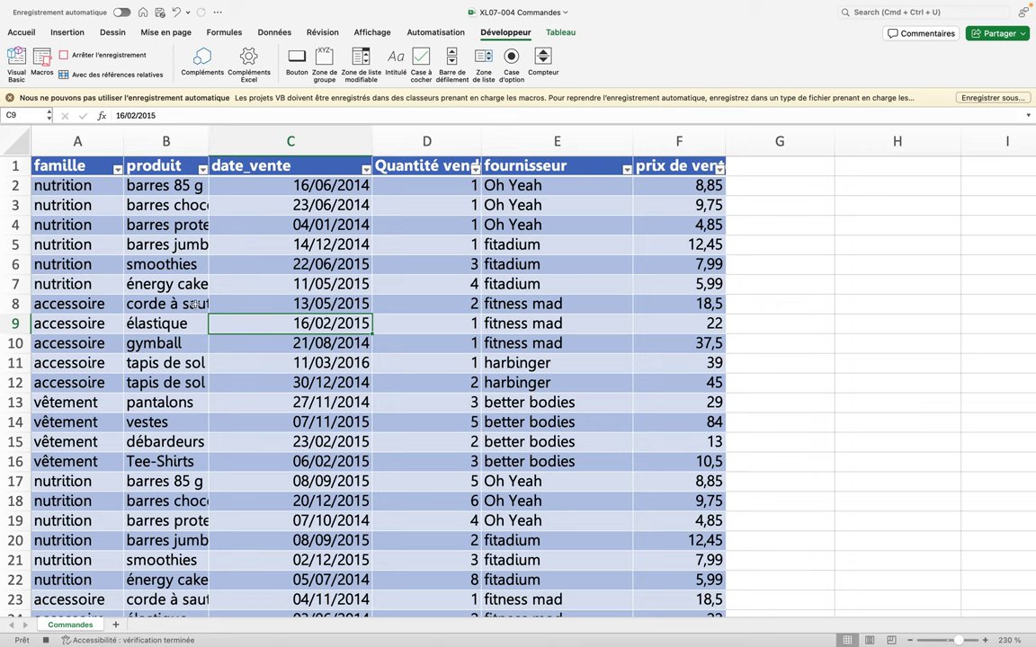
{"action": "left_click", "coordinate": [78, 304]}
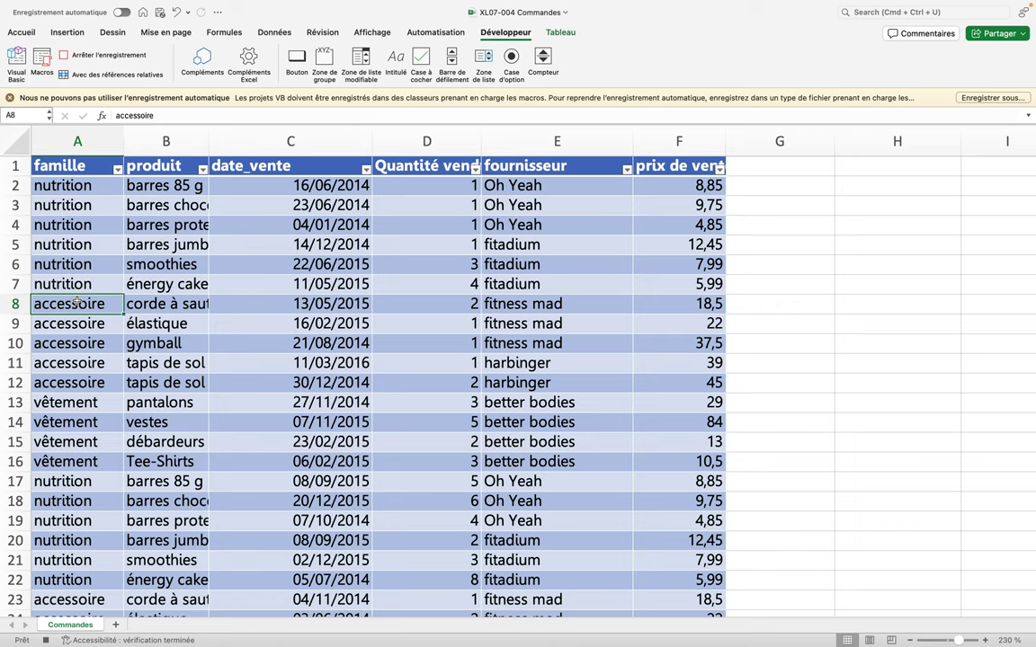
{"action": "left_click", "coordinate": [21, 33]}
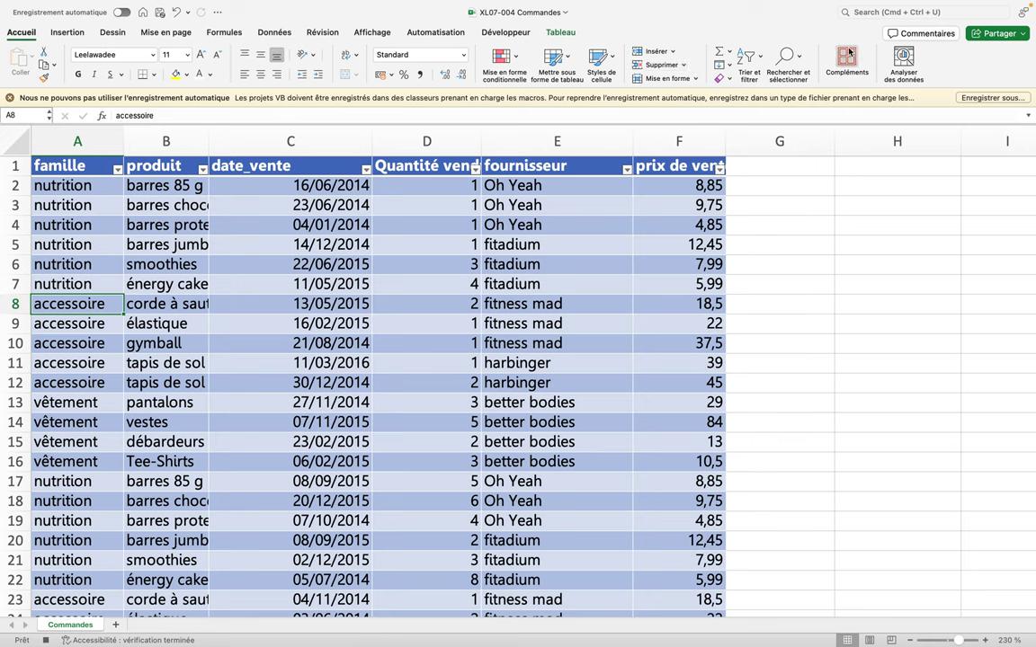
Apply a custom three-level sort: famille, then produit, then date_vente oldest to newest
{"action": "left_click", "coordinate": [753, 57]}
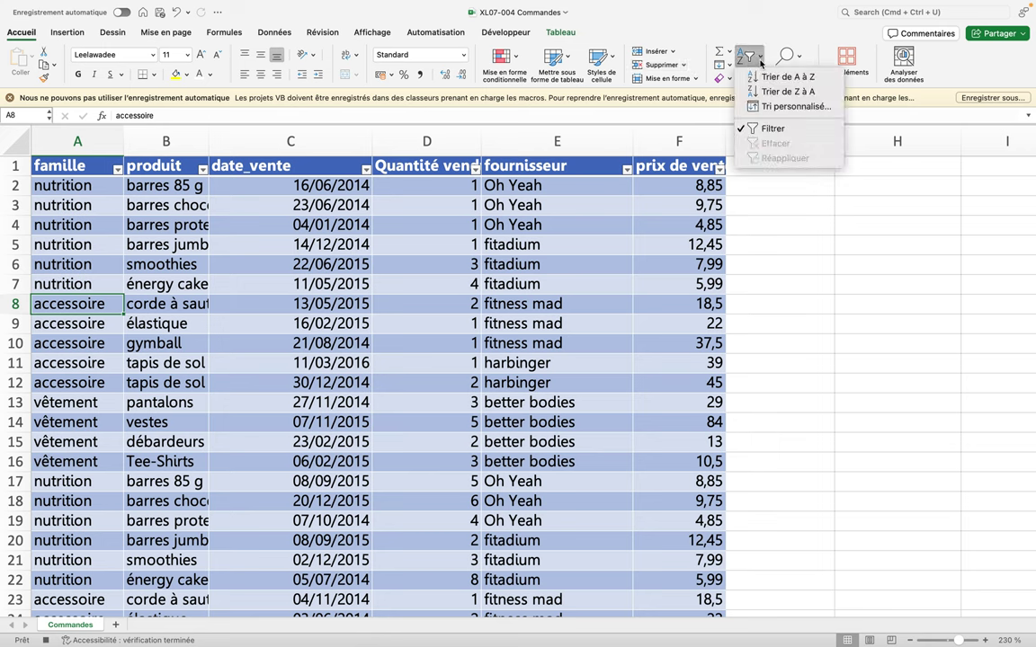
{"action": "left_click", "coordinate": [781, 109]}
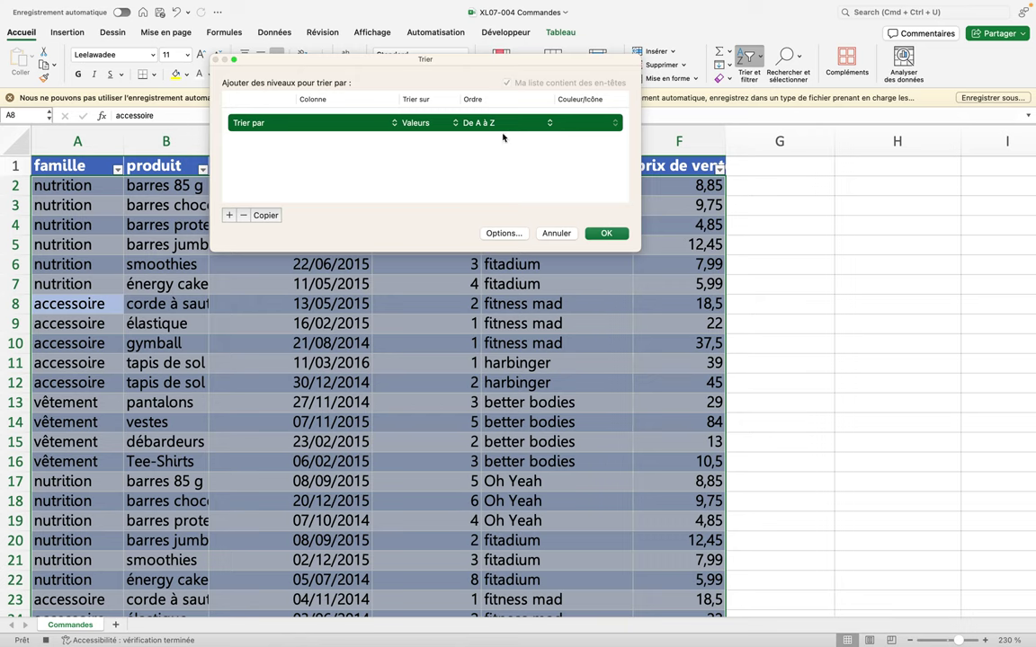
{"action": "left_click", "coordinate": [318, 129]}
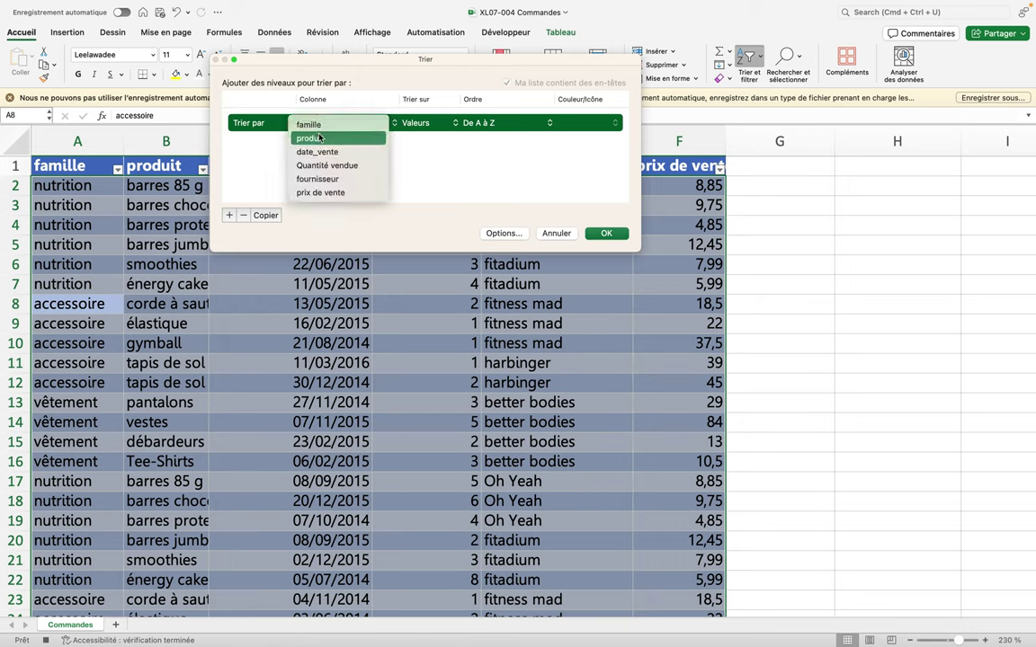
{"action": "left_click", "coordinate": [310, 125]}
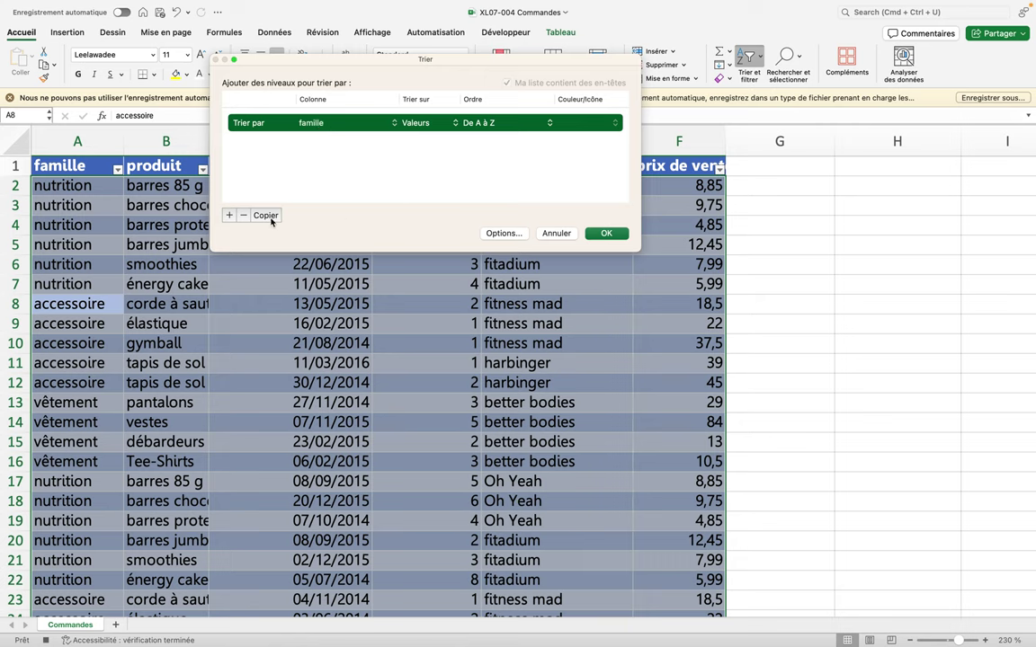
{"action": "left_click", "coordinate": [231, 216]}
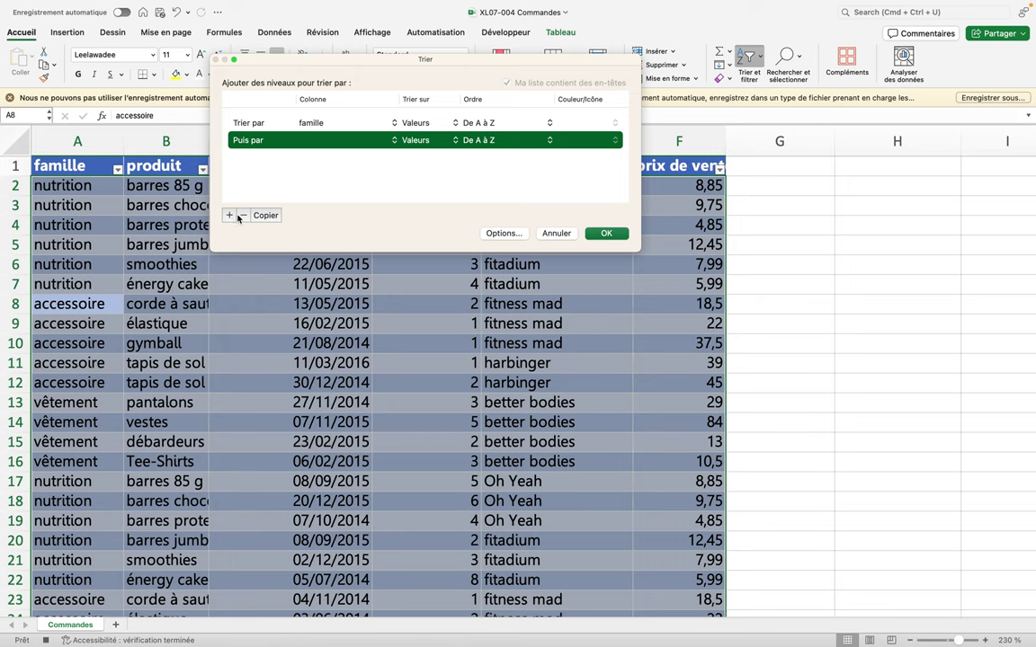
{"action": "left_click", "coordinate": [395, 140]}
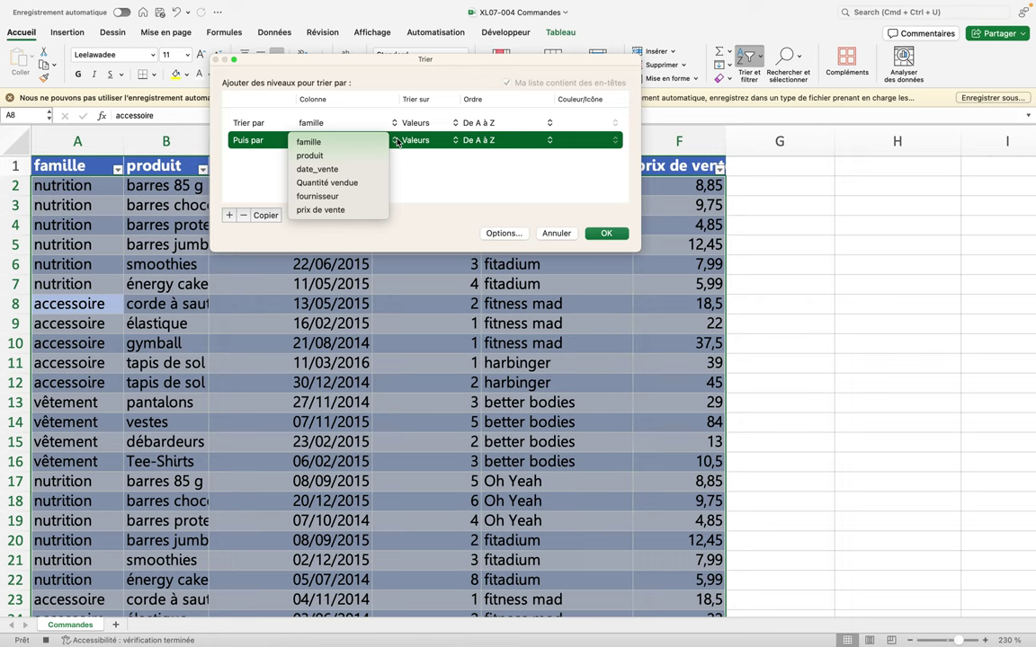
{"action": "left_click", "coordinate": [319, 155]}
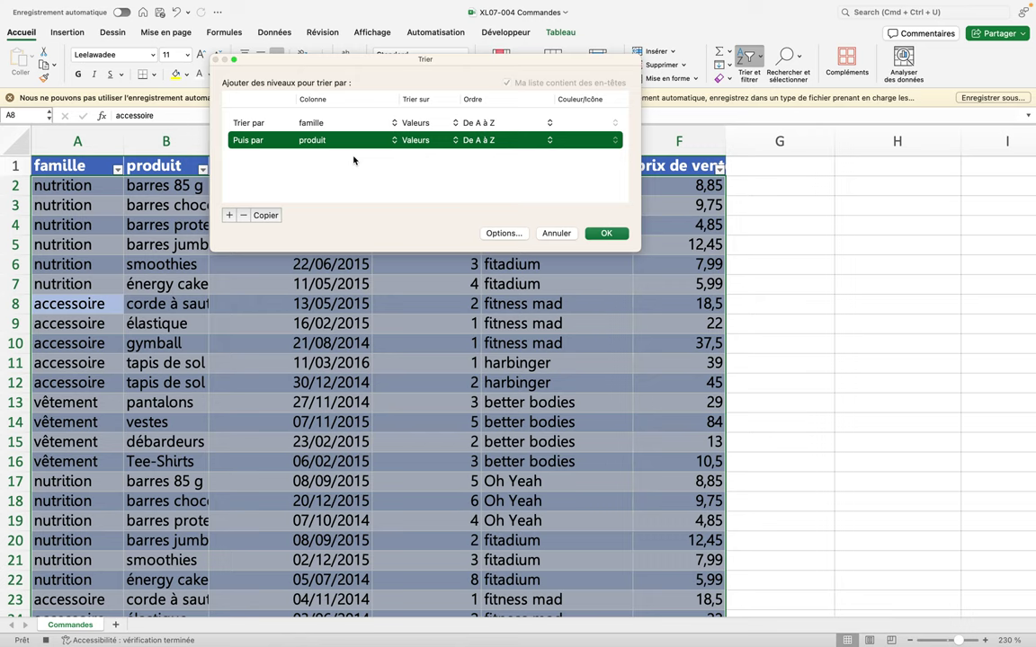
{"action": "left_click", "coordinate": [228, 216]}
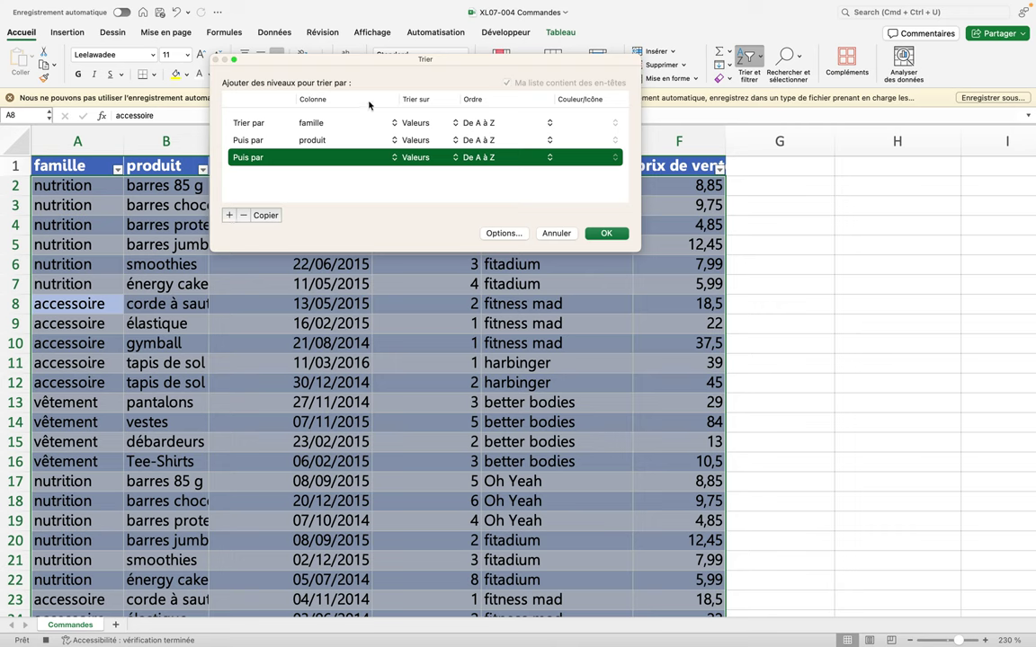
{"action": "left_click", "coordinate": [346, 157]}
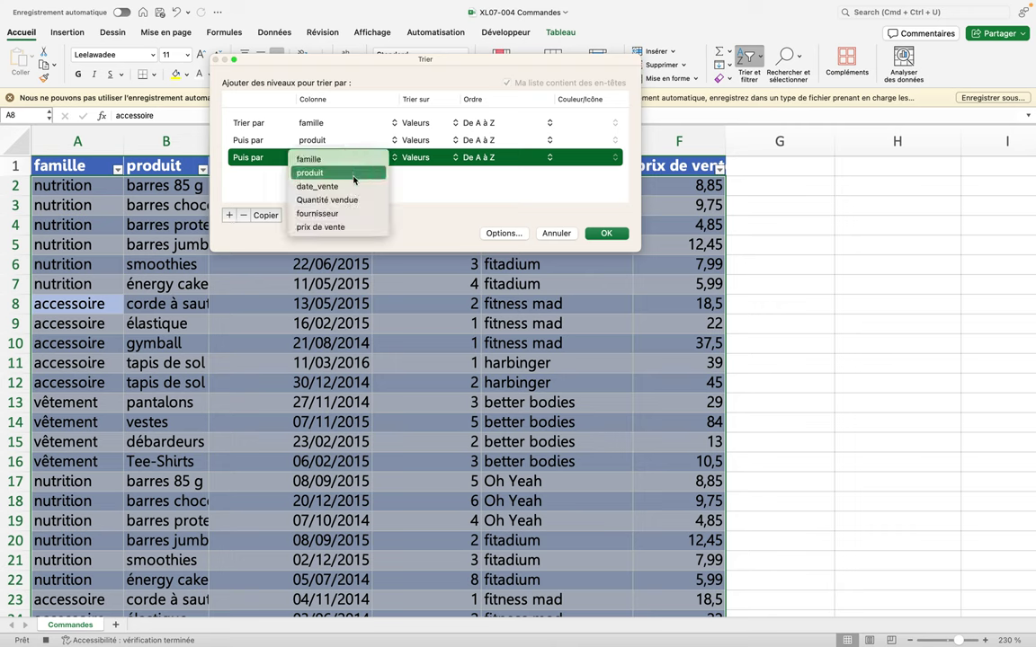
{"action": "left_click", "coordinate": [351, 186]}
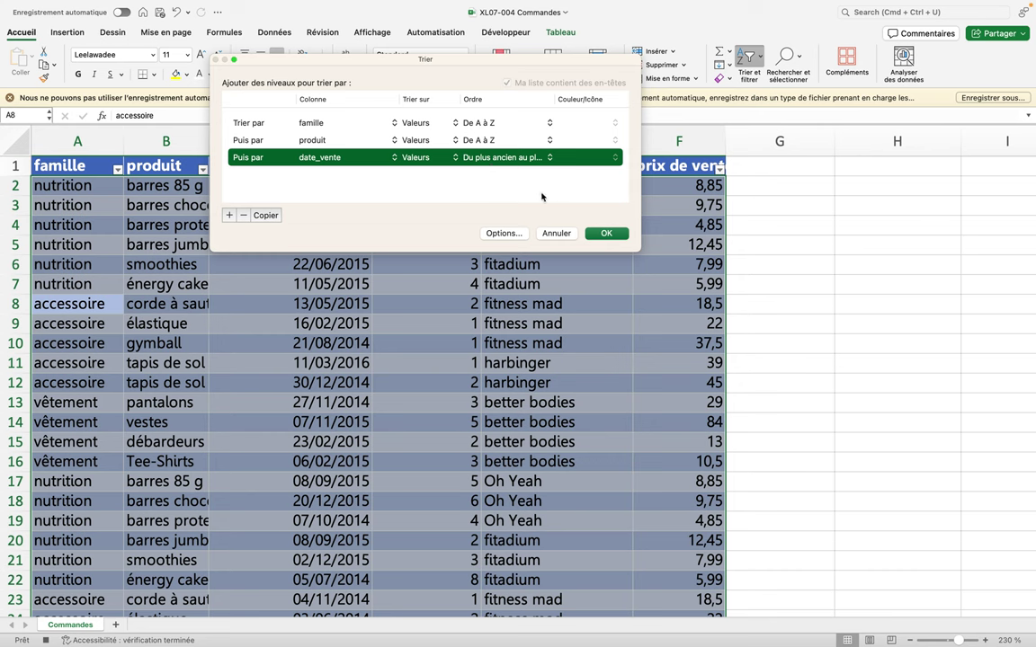
{"action": "left_click", "coordinate": [605, 233]}
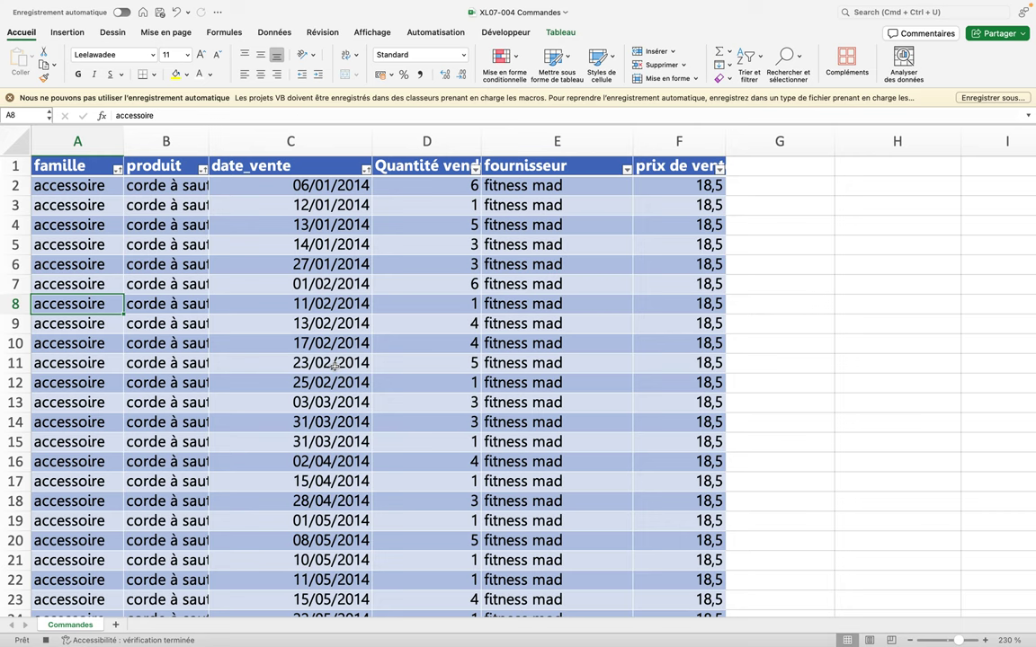
Stop the macro recording and select cell F2, the first prix de vente value
{"action": "left_click", "coordinate": [499, 34]}
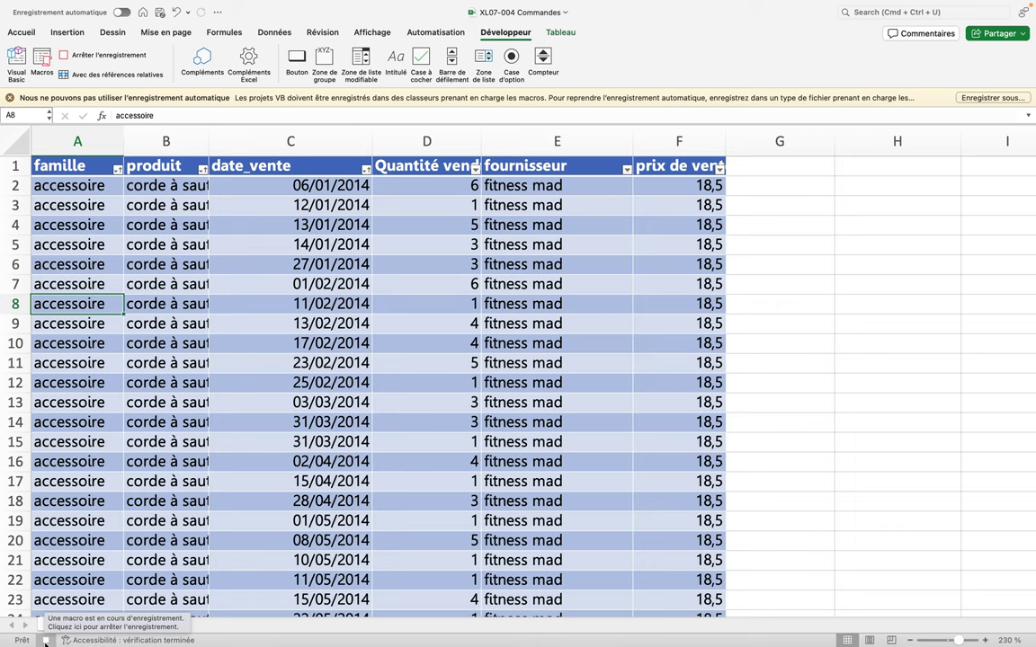
{"action": "left_click", "coordinate": [44, 640]}
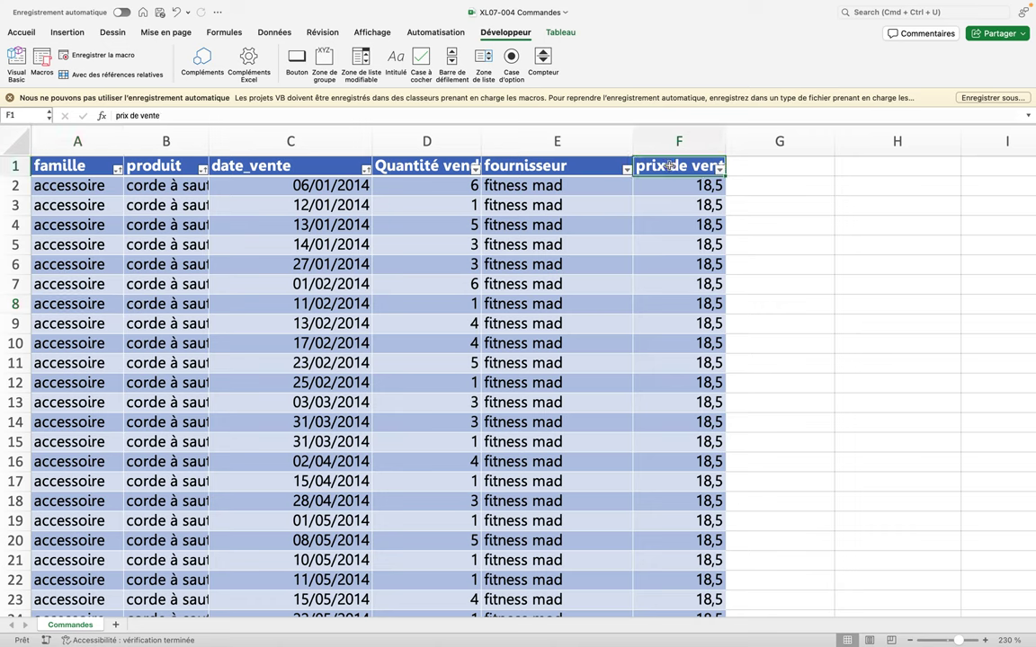
{"action": "left_click", "coordinate": [673, 188]}
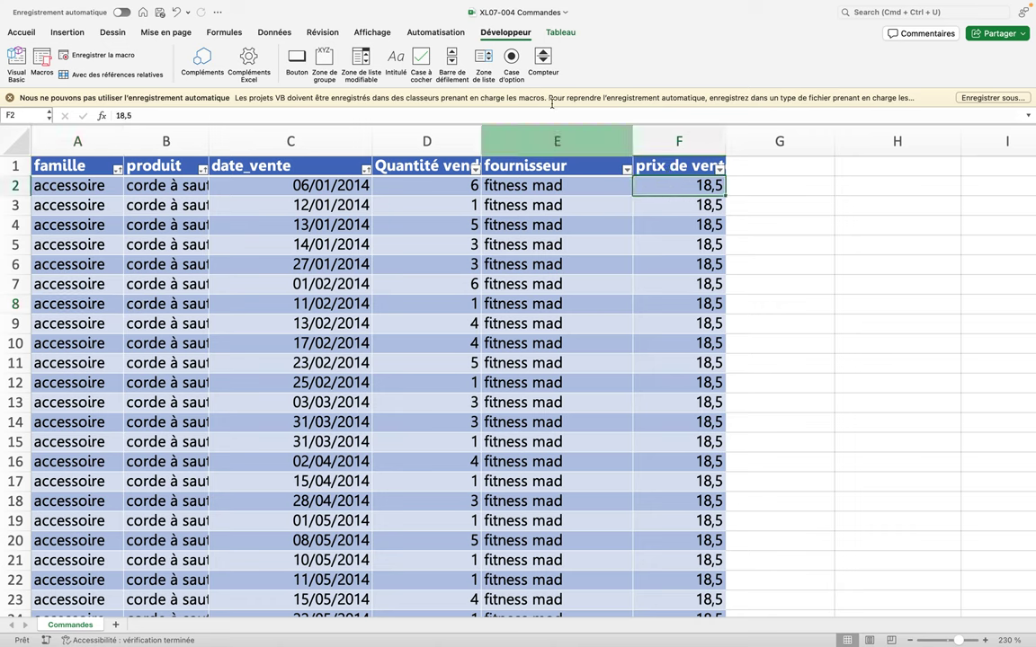
{"action": "left_click", "coordinate": [22, 31]}
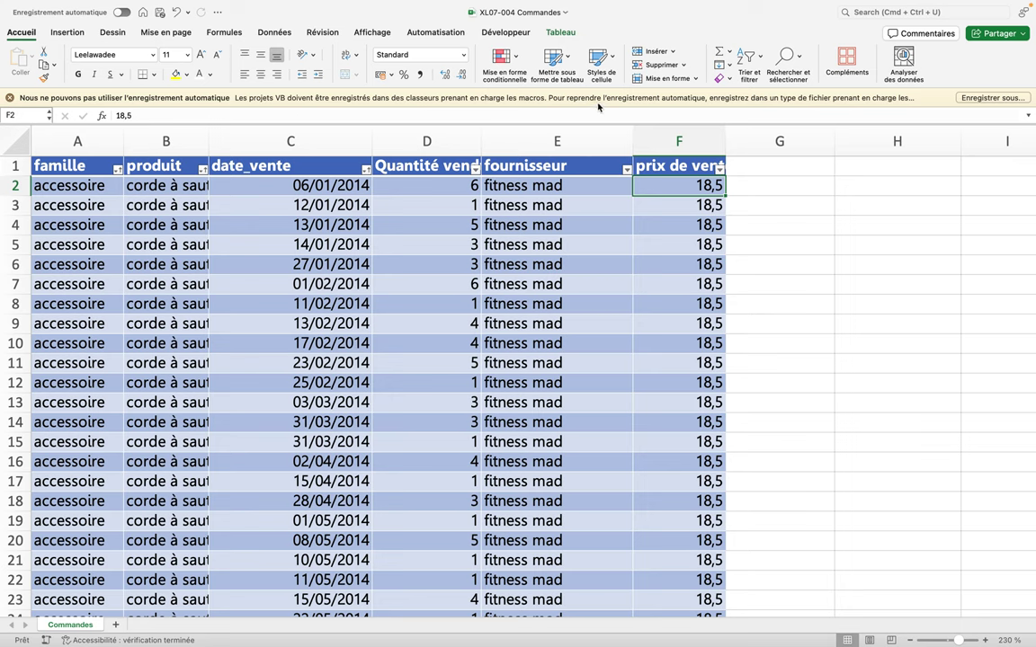
{"action": "left_click", "coordinate": [743, 78]}
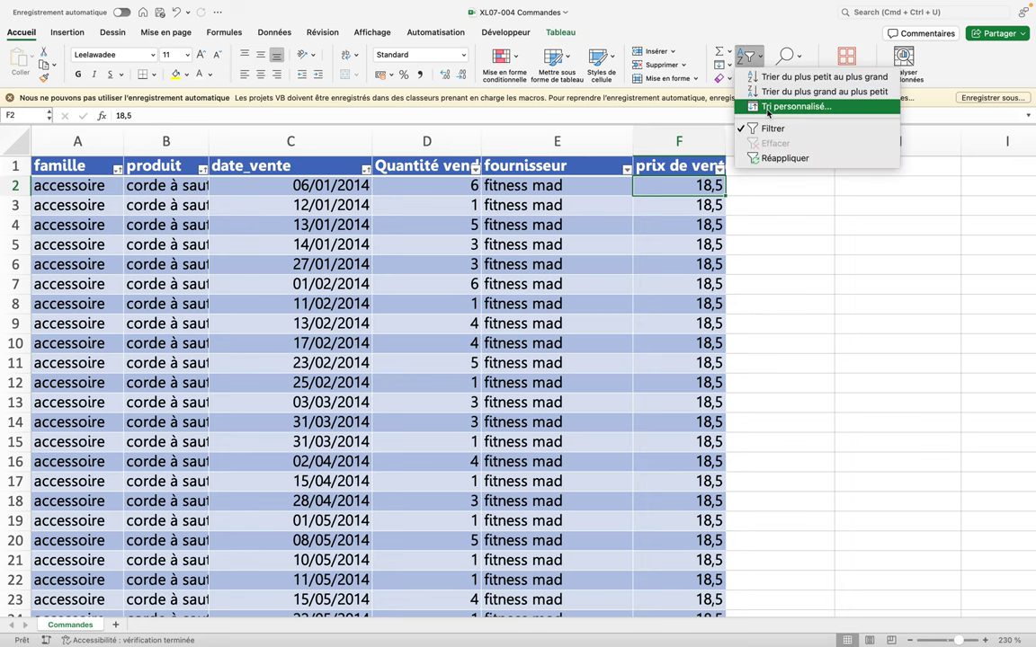
Sort the table by prix de vente smallest to largest, bringing the 4,85 nutrition rows first
{"action": "left_click", "coordinate": [792, 77]}
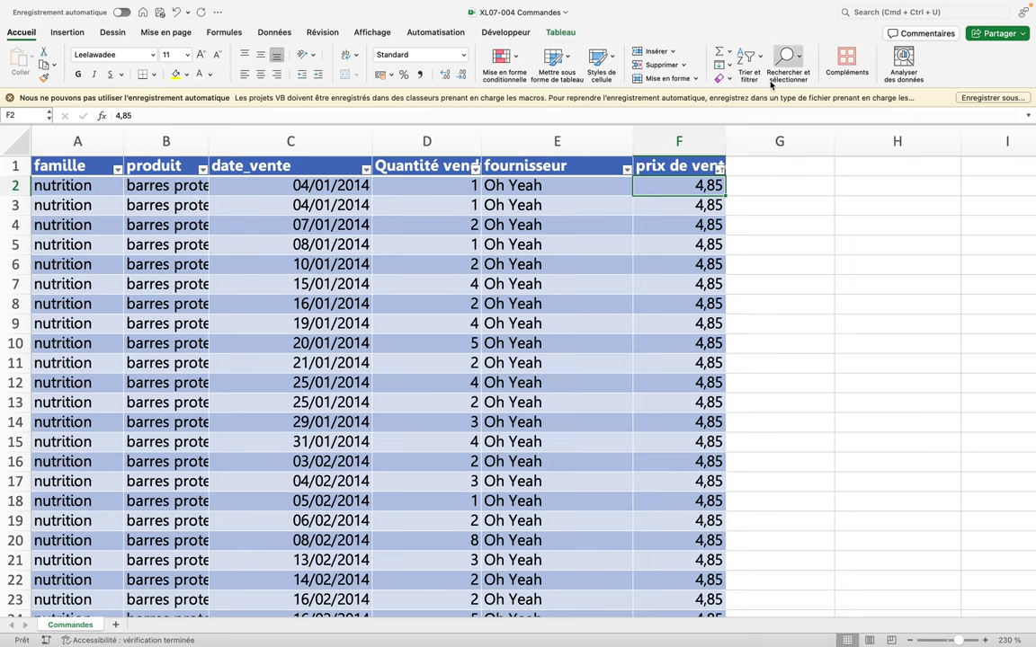
{"action": "scroll", "coordinate": [651, 362], "scroll_direction": "down", "scroll_amount": 10}
{"action": "scroll", "coordinate": [651, 362], "scroll_direction": "down", "scroll_amount": 10}
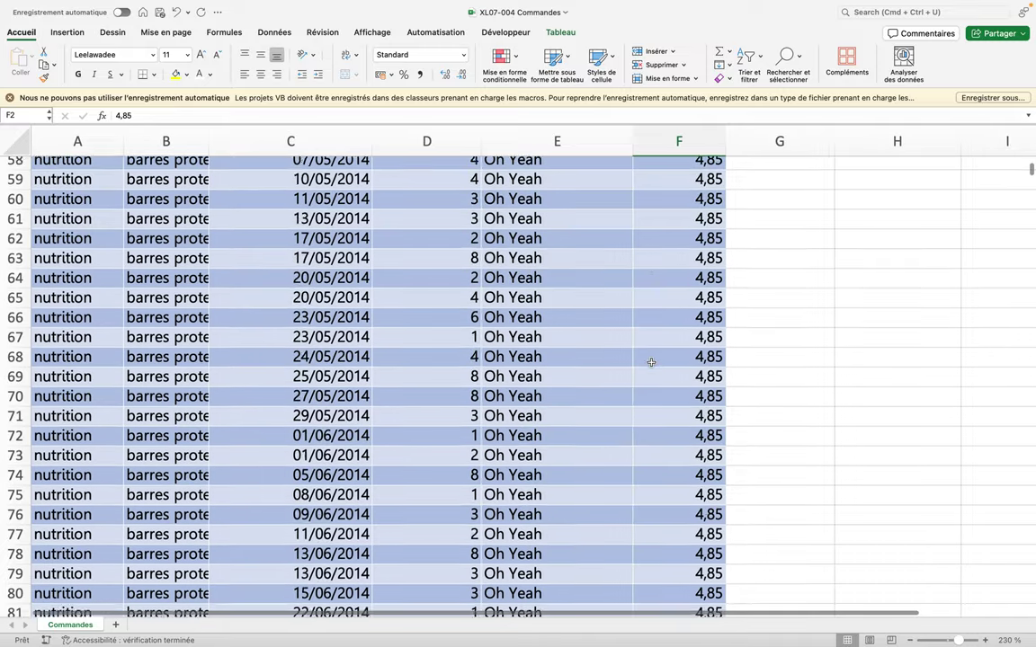
{"action": "scroll", "coordinate": [651, 363], "scroll_direction": "up", "scroll_amount": 6}
{"action": "scroll", "coordinate": [651, 362], "scroll_direction": "up", "scroll_amount": 1}
{"action": "scroll", "coordinate": [651, 363], "scroll_direction": "up", "scroll_amount": 7}
{"action": "scroll", "coordinate": [651, 363], "scroll_direction": "up", "scroll_amount": 6}
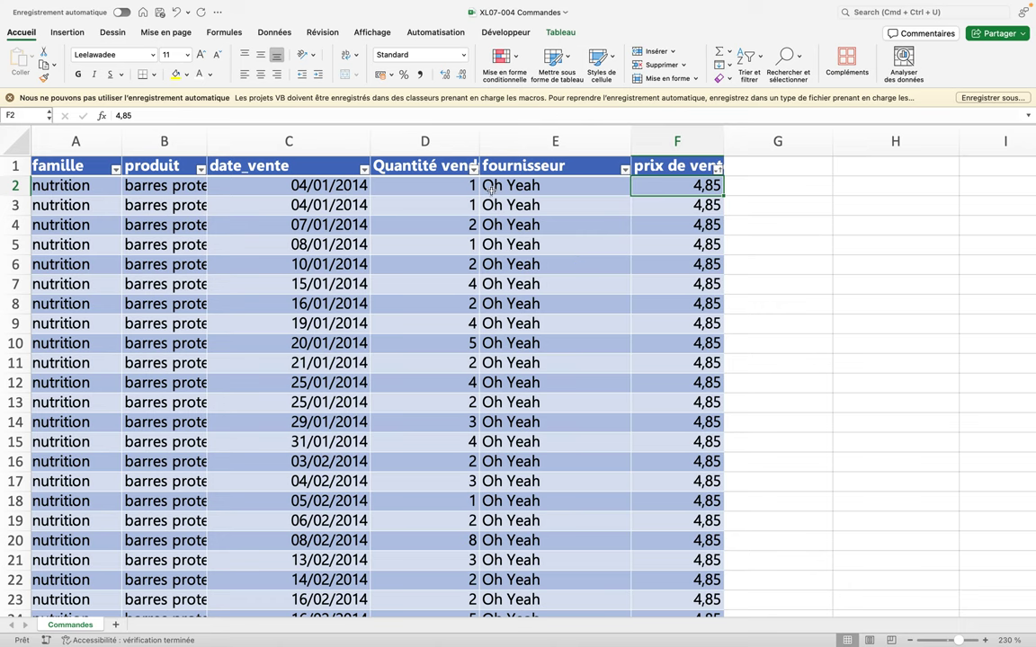
Run the trifamillespdtsdate macro from the Macros list
{"action": "left_click", "coordinate": [500, 33]}
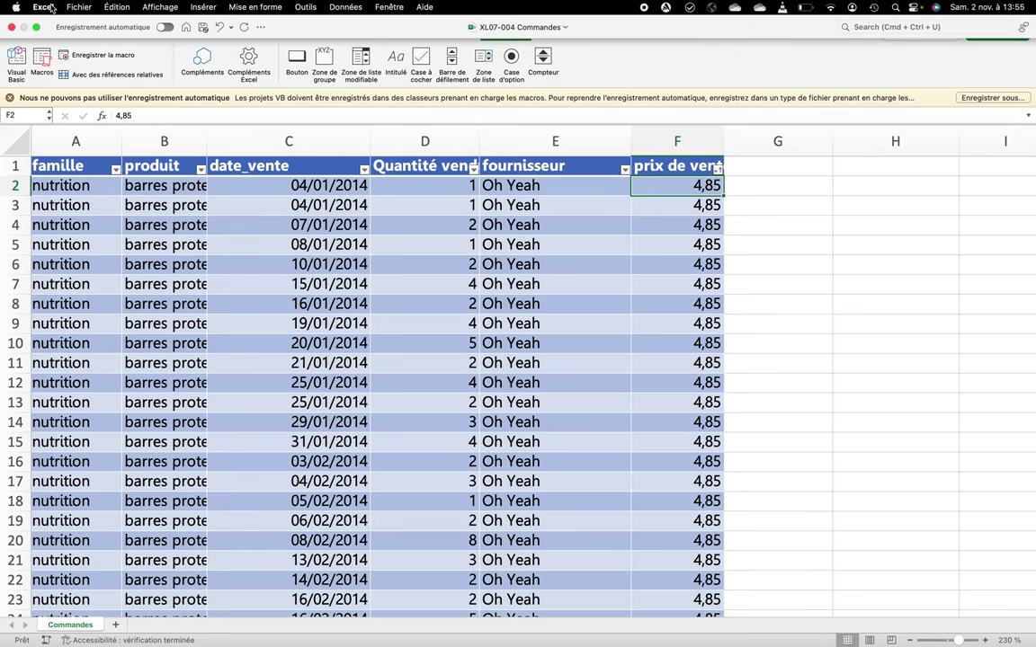
{"action": "mouse_move", "coordinate": [518, 1]}
{"action": "left_click", "coordinate": [42, 57]}
{"action": "mouse_move", "coordinate": [309, 170]}
{"action": "left_mouse_down"}
{"action": "mouse_move", "coordinate": [365, 194]}
{"action": "mouse_move", "coordinate": [401, 181]}
{"action": "left_mouse_up"}
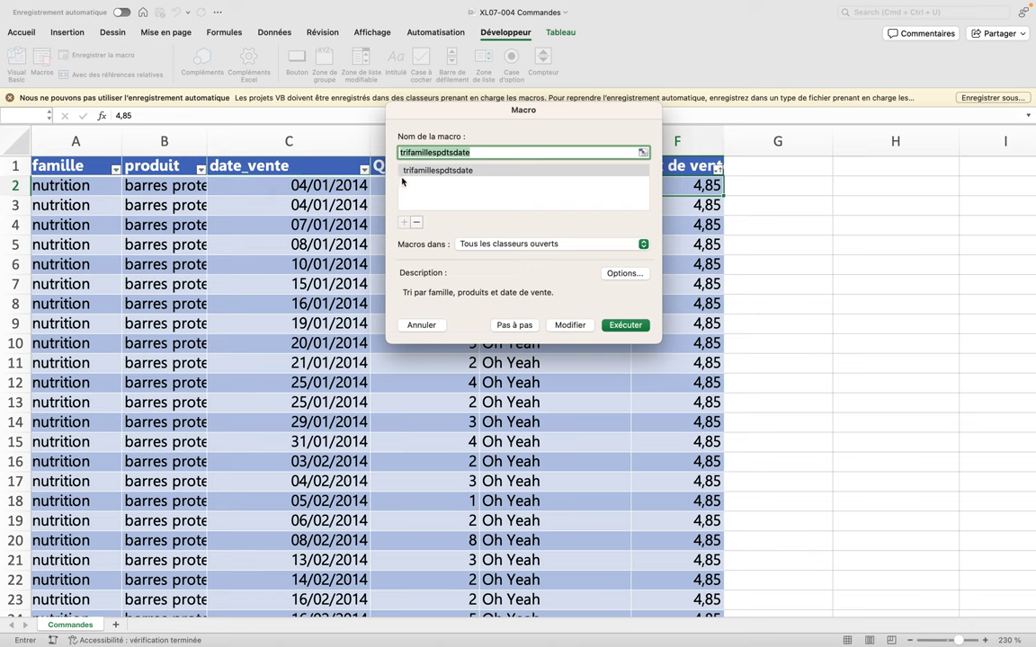
{"action": "left_click", "coordinate": [418, 172]}
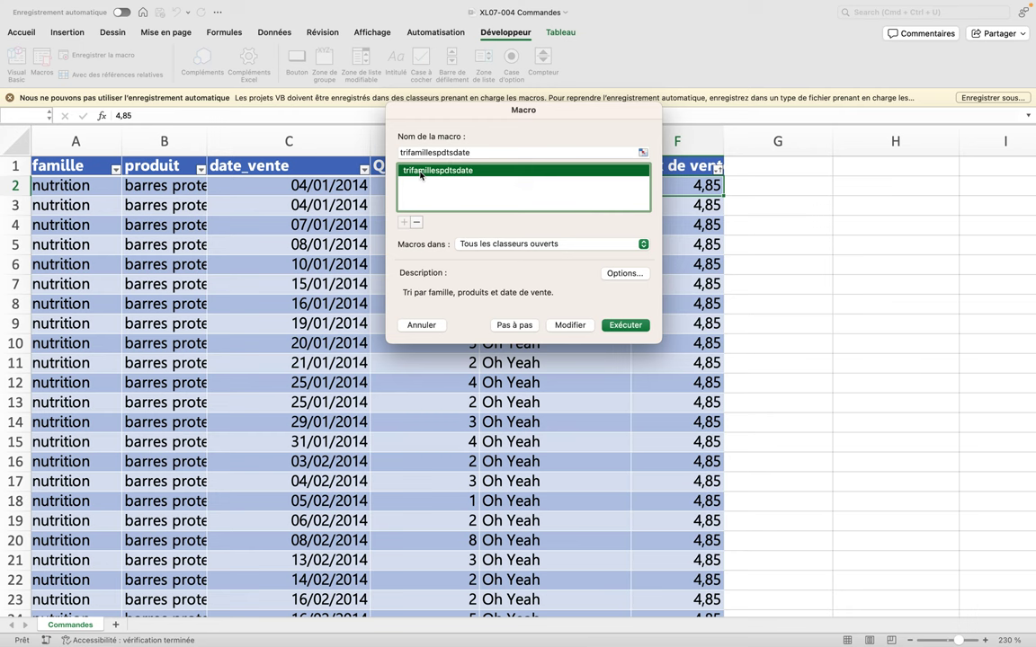
{"action": "left_click", "coordinate": [613, 327]}
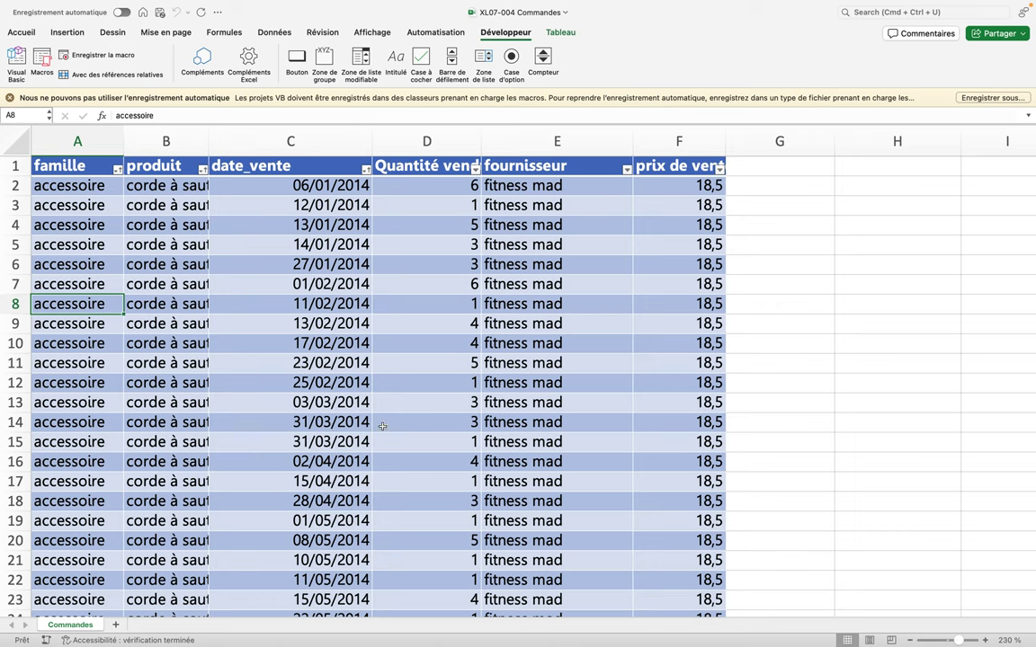
Select D8 and sort the table by Quantité vendue ascending
{"action": "left_click", "coordinate": [432, 304]}
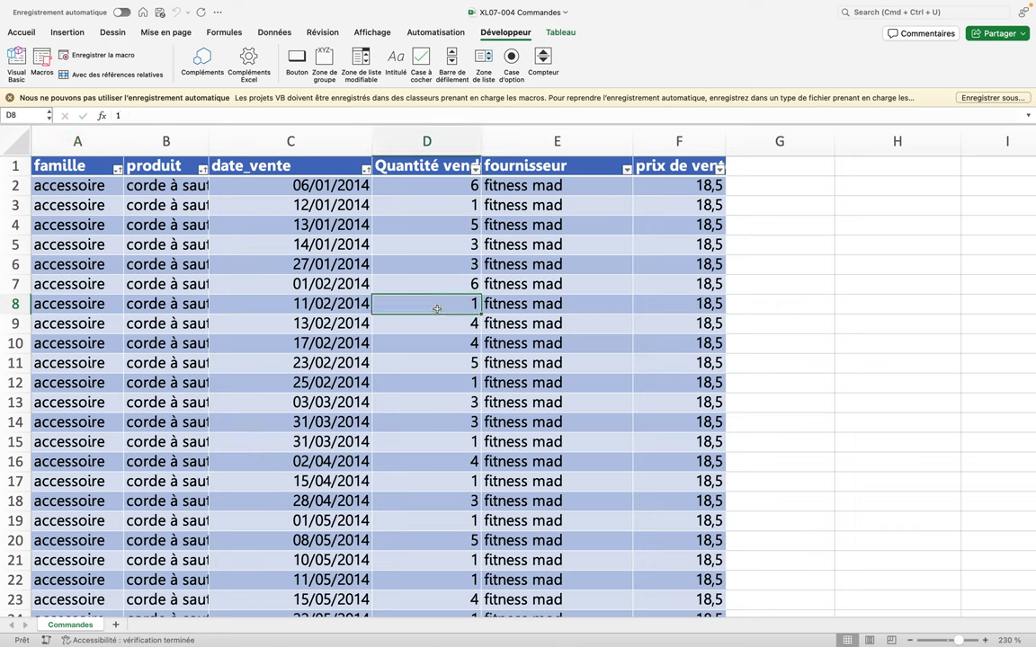
{"action": "left_click", "coordinate": [22, 33]}
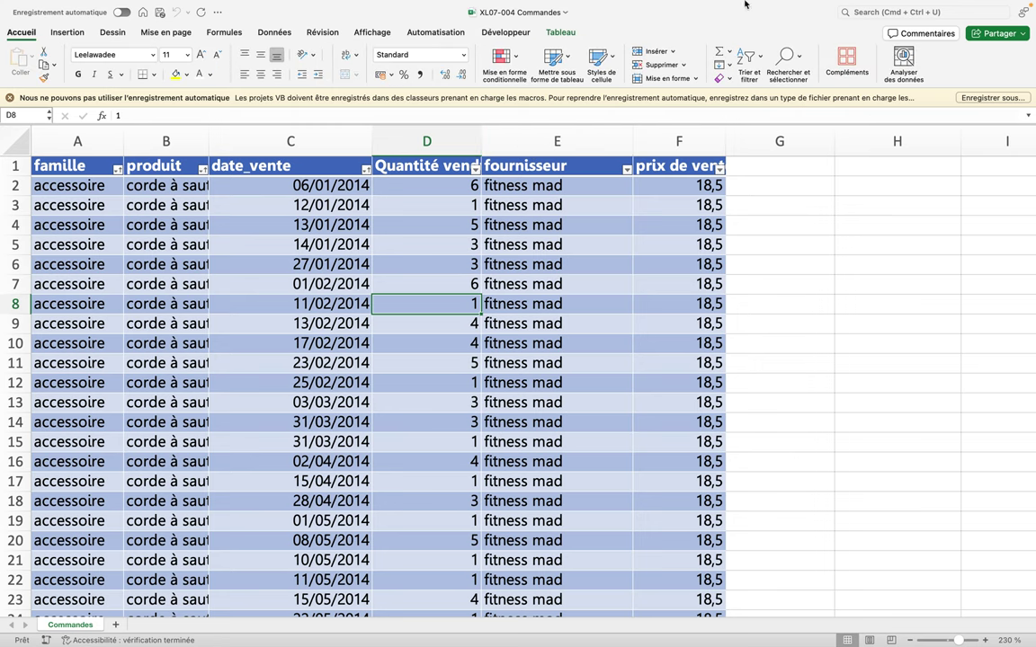
{"action": "left_click", "coordinate": [750, 60]}
{"action": "left_click", "coordinate": [766, 82]}
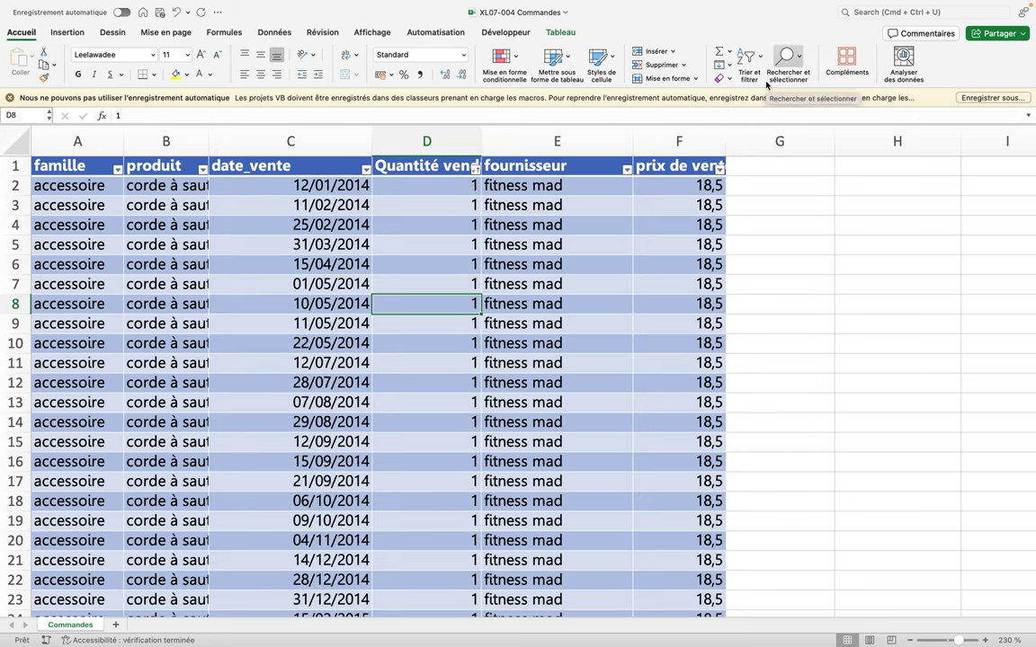
{"action": "mouse_move", "coordinate": [518, 5]}
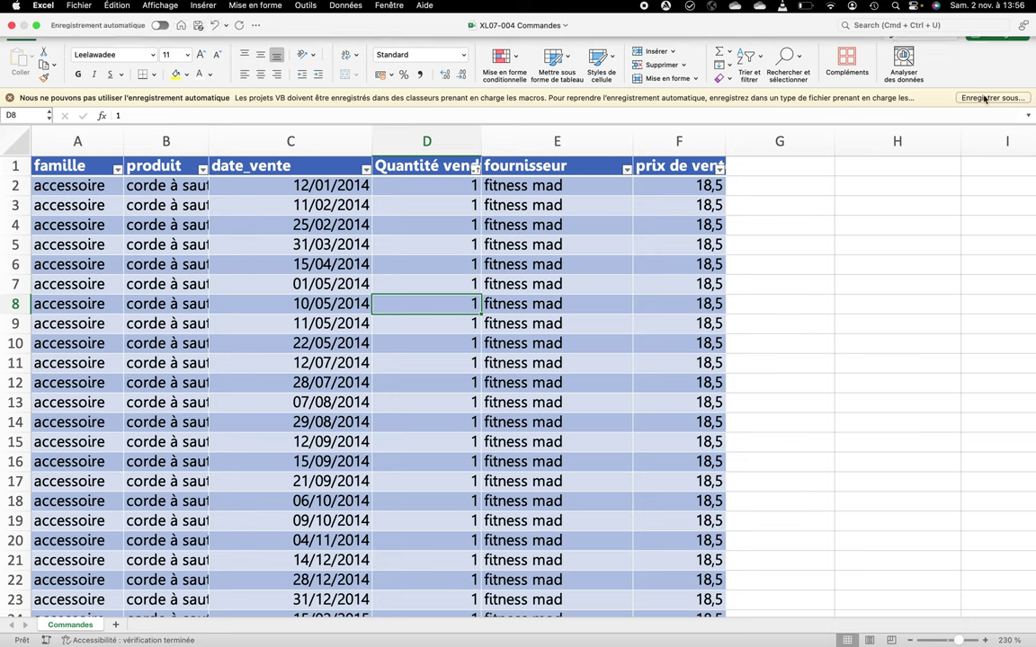
Select F2, re-sort by prix de vente, then undo that test sort
{"action": "left_click", "coordinate": [670, 184]}
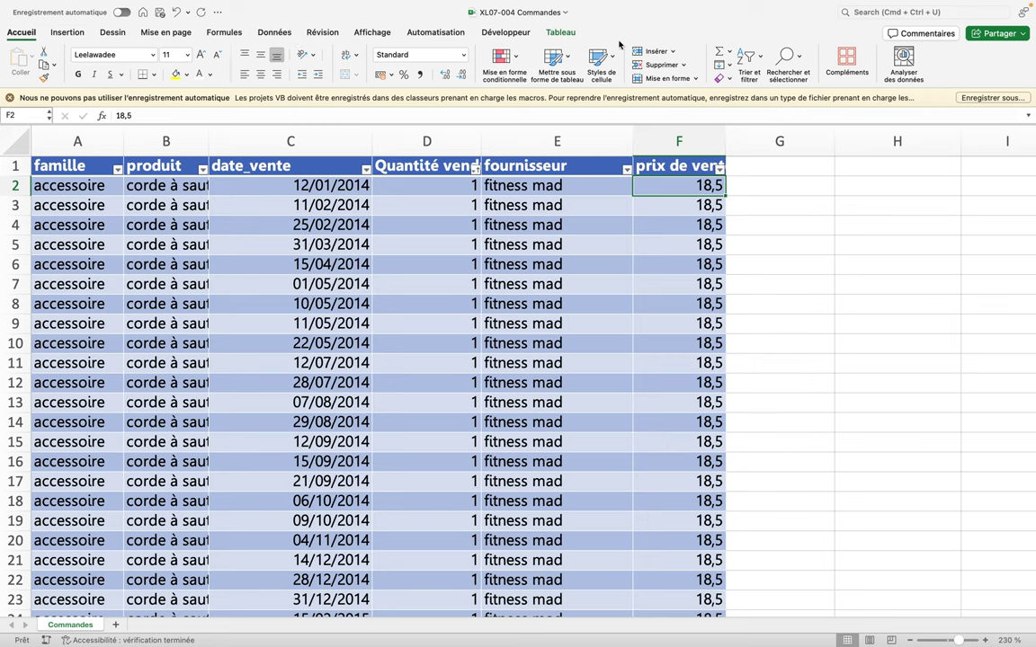
{"action": "left_click", "coordinate": [748, 60]}
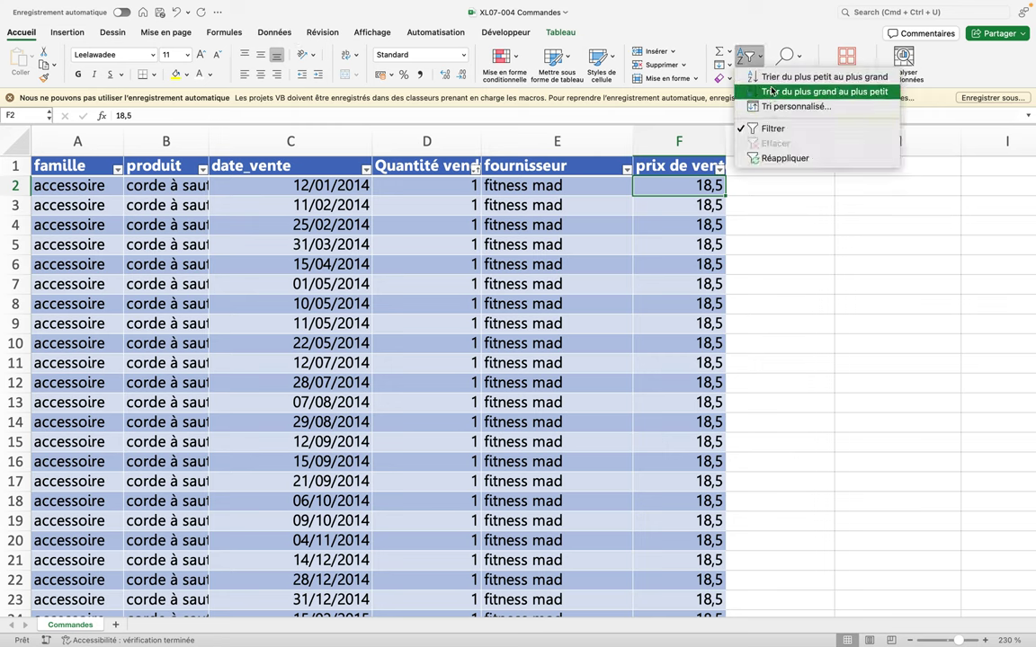
{"action": "left_click", "coordinate": [772, 91]}
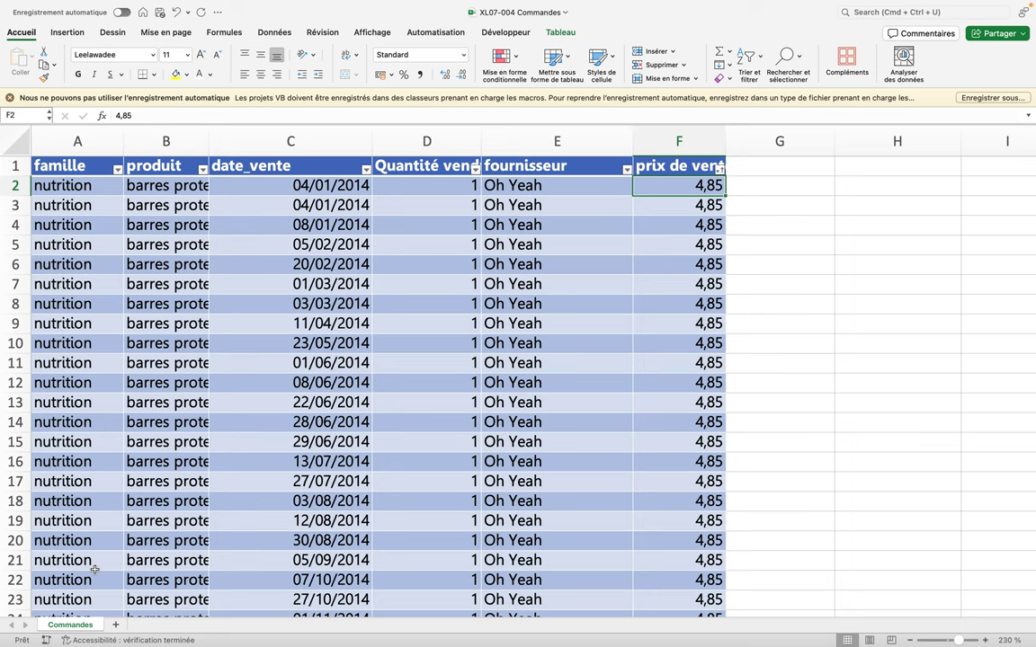
{"action": "key", "text": "ctrl+z"}
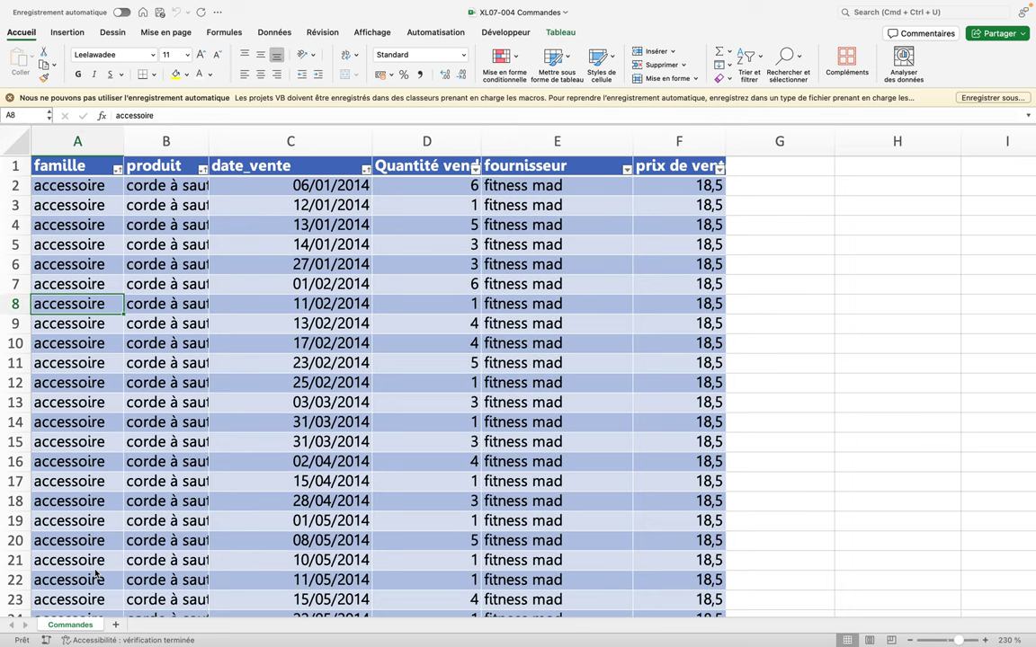